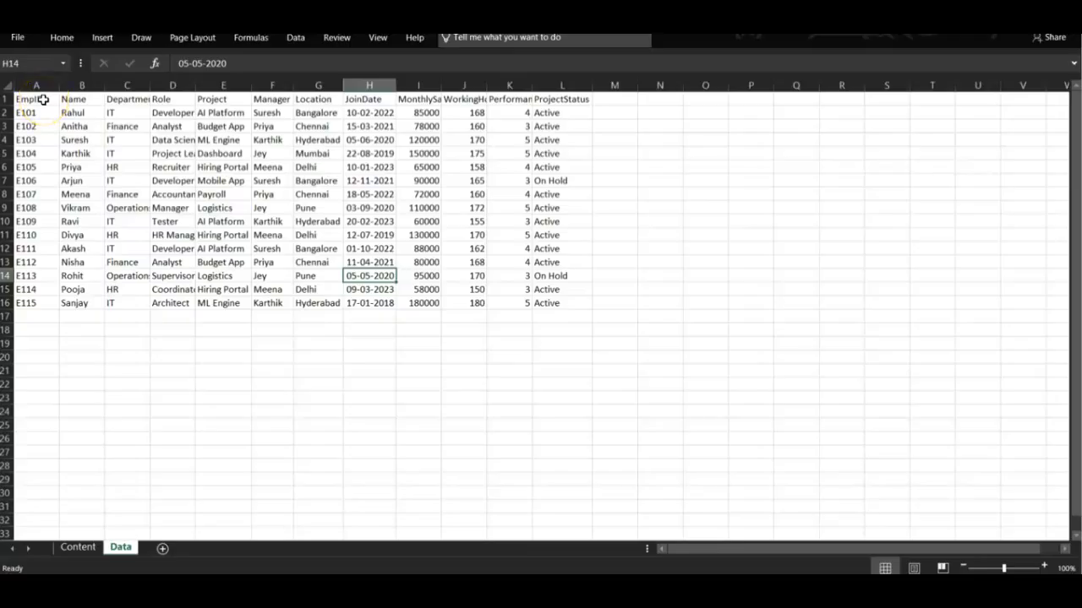
Step: Convert the employee data in A1:L16 on the Data sheet into a table with headers
left_click(44, 100)
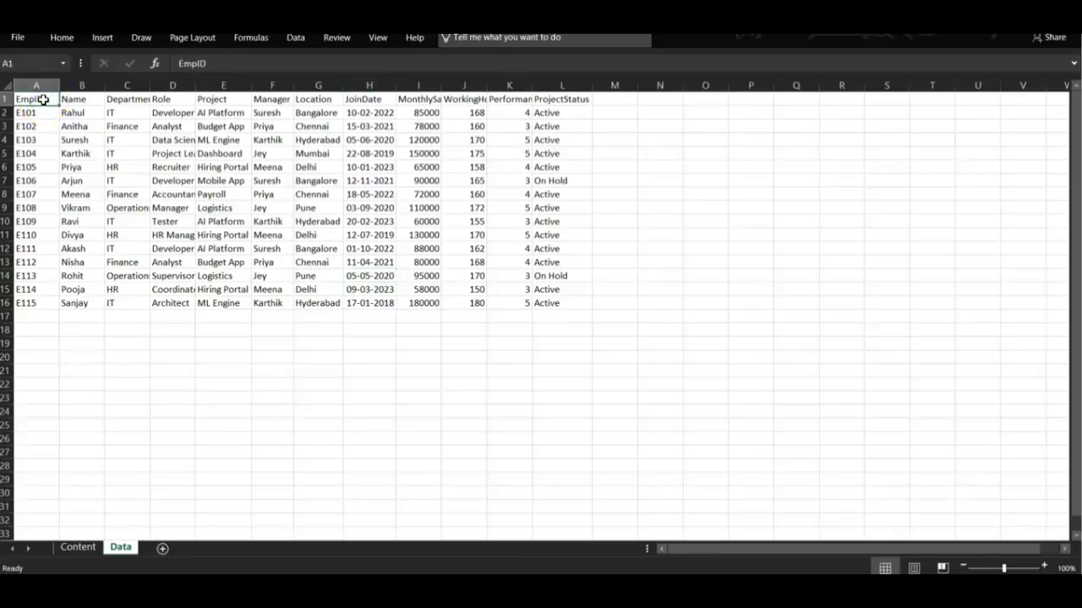
key("ctrl+shift+Down")
key("ctrl+shift+Right")
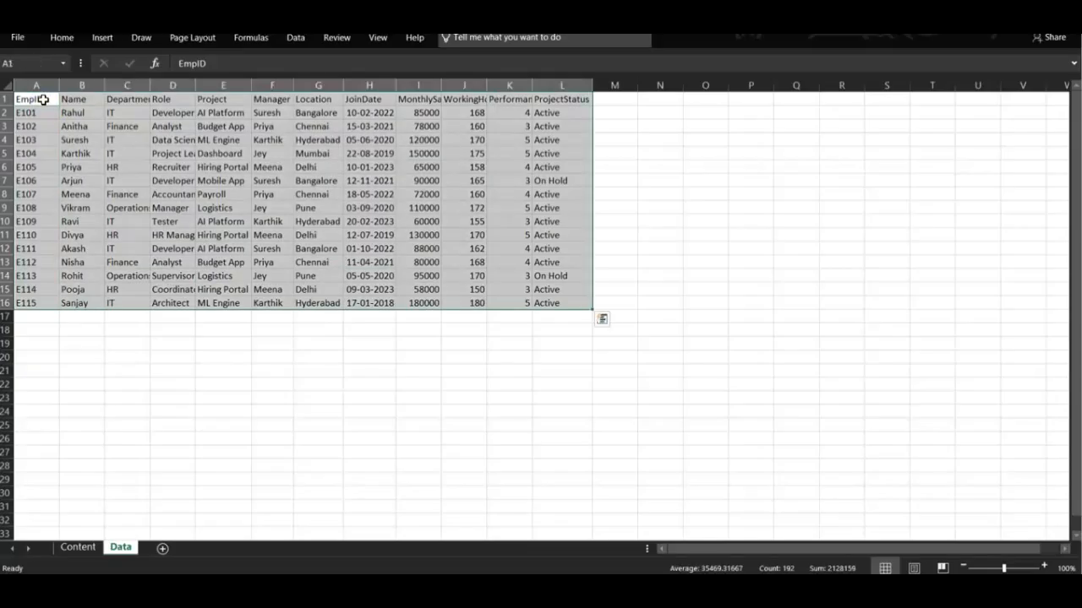
key("ctrl+t")
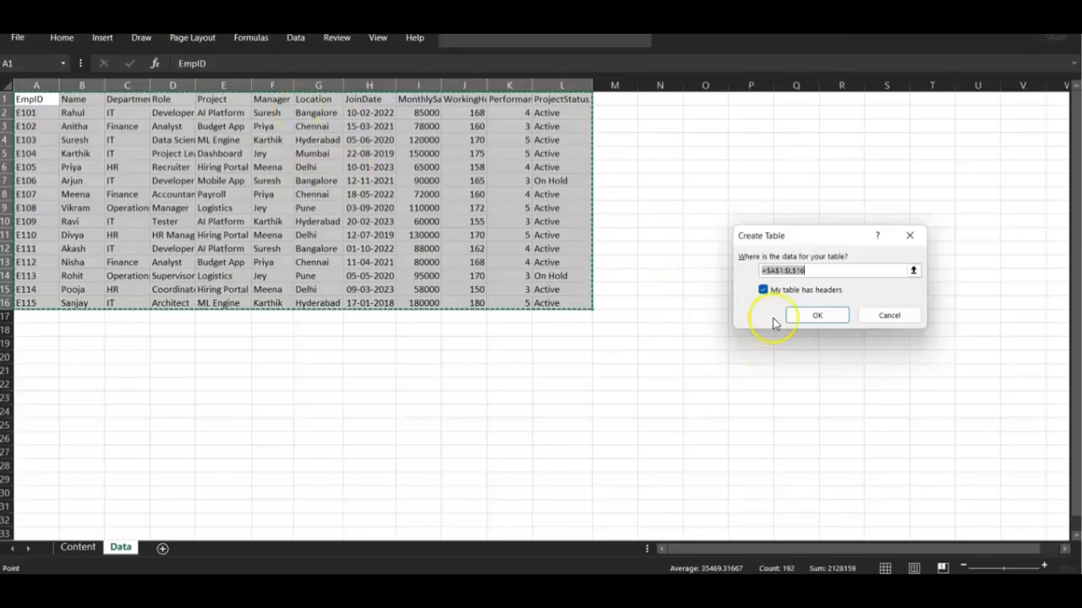
left_click(815, 322)
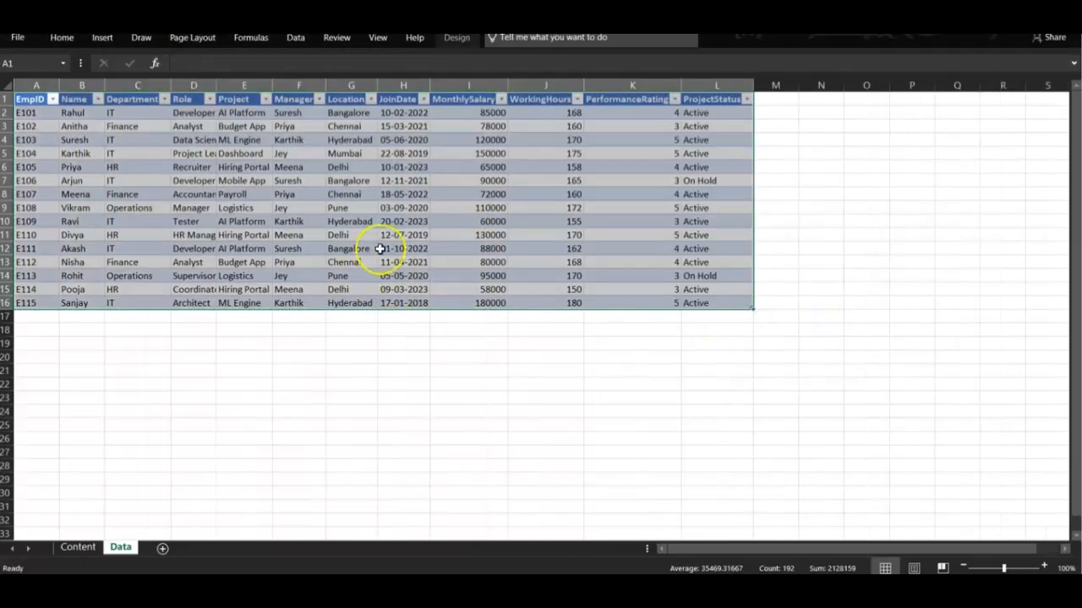
left_click(406, 250)
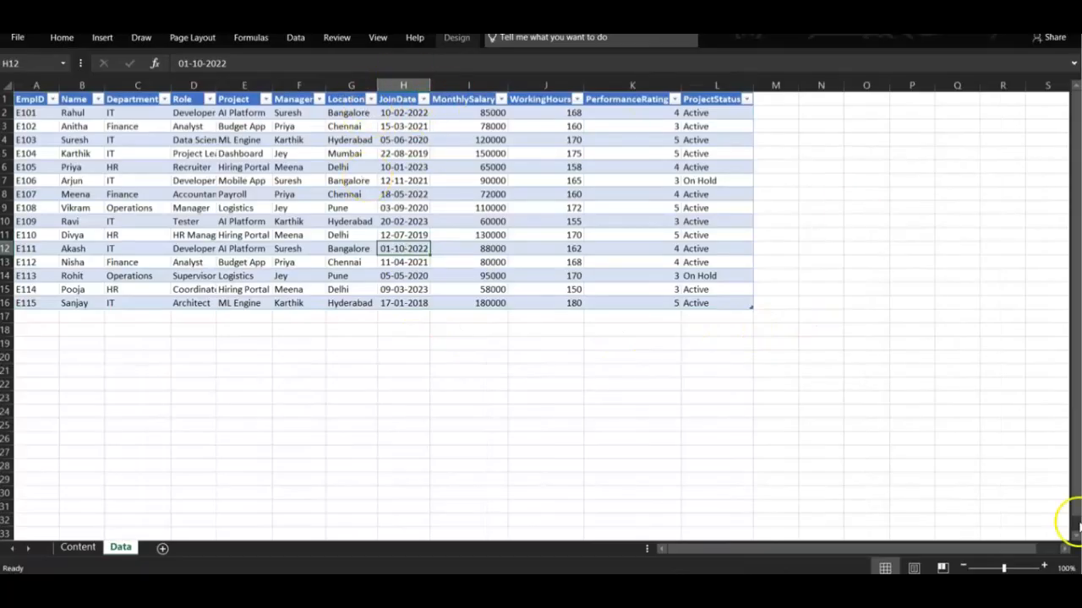
Step: Examine the column headers and employee records of the new table at a larger zoom
left_click(1056, 507)
left_click(1019, 568)
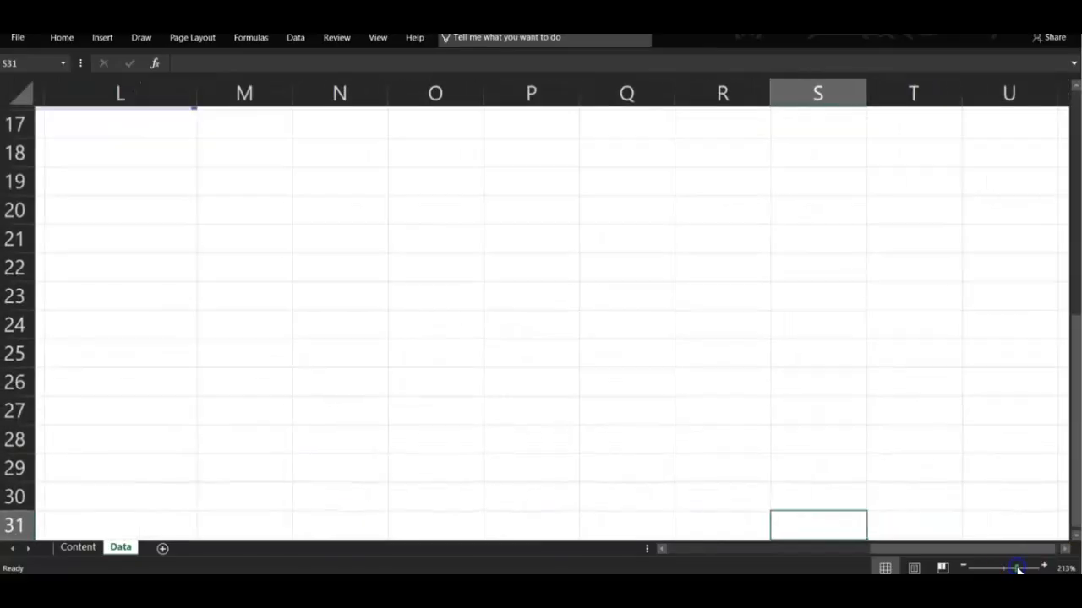
scroll(380, 337, "left", 10)
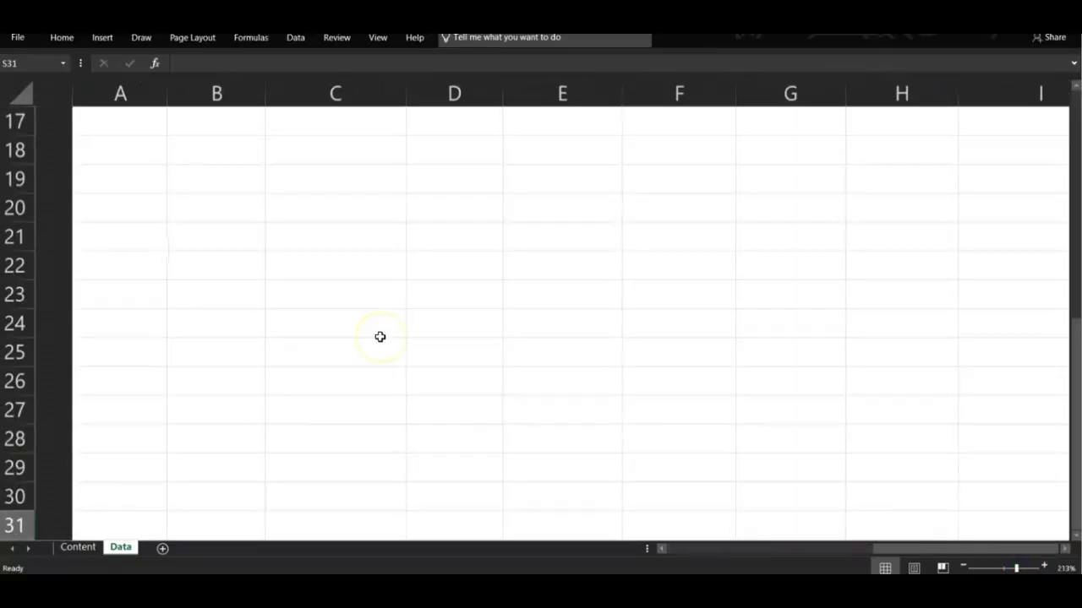
scroll(380, 337, "up", 6)
left_click(381, 337)
right_click(380, 337)
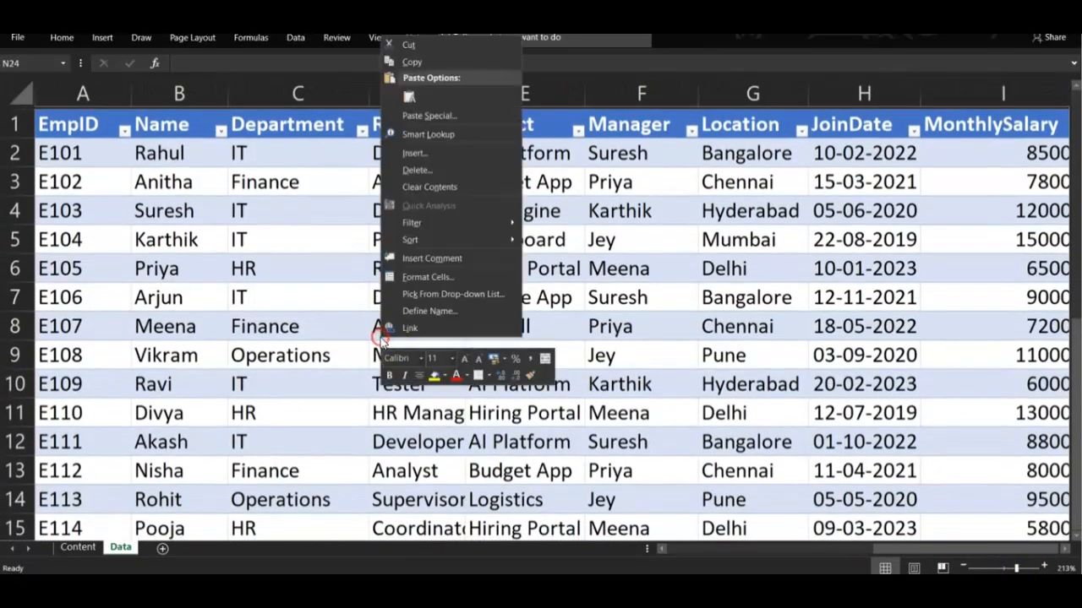
left_click(129, 282)
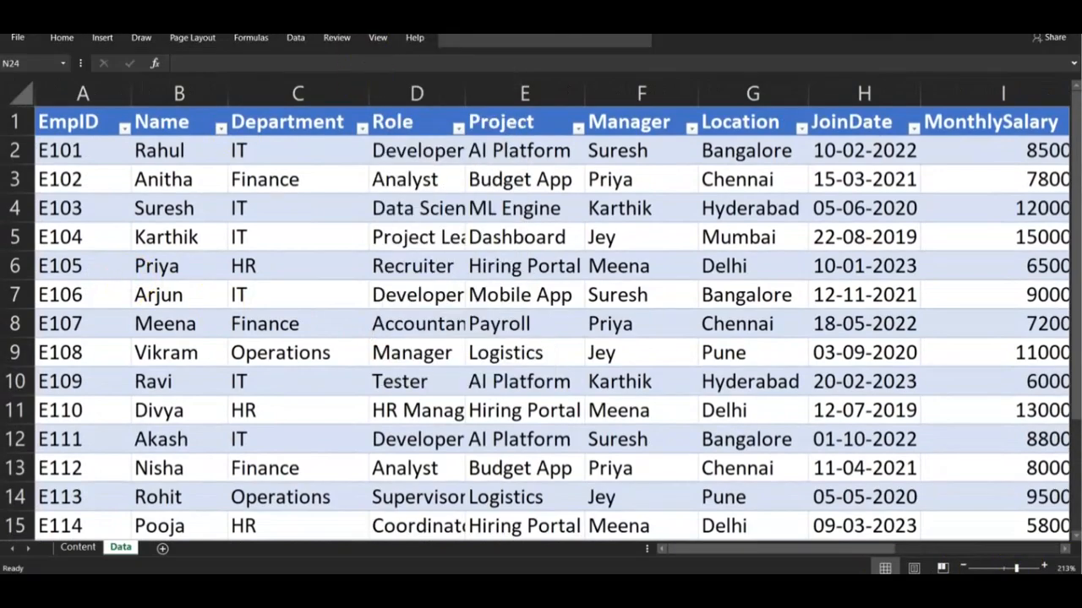
left_click(226, 157)
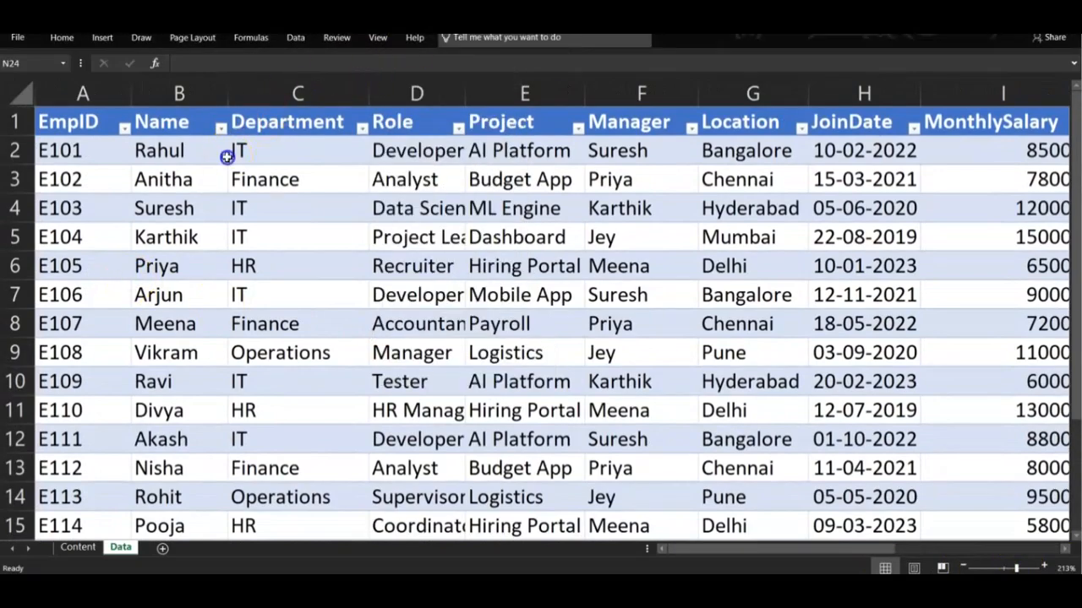
Step: Select the whole employee table and name it EmployeeStat
left_click(80, 121)
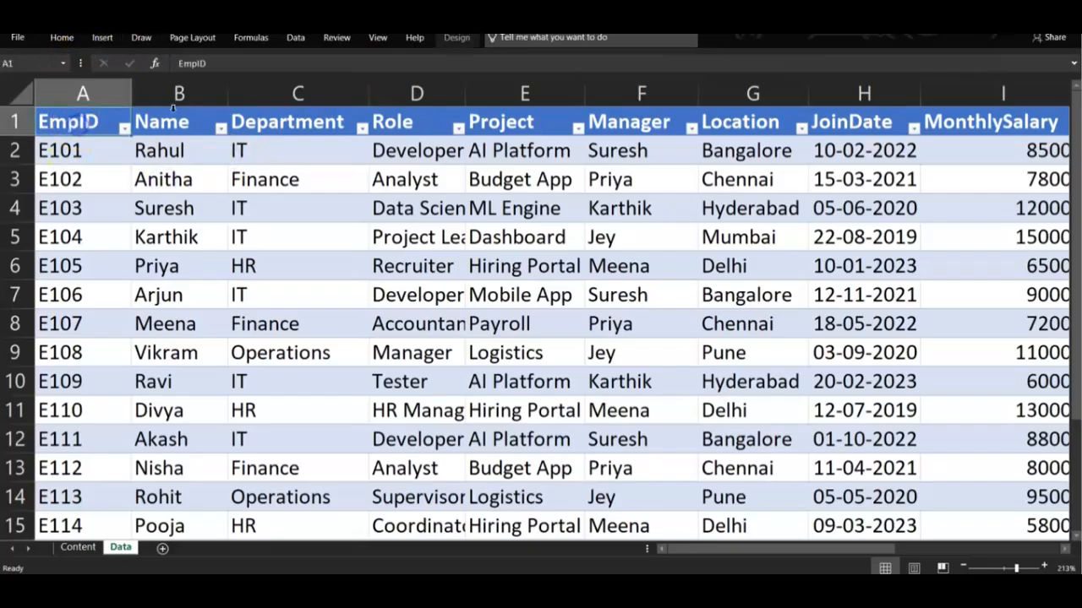
key("ctrl+shift+Right")
key("ctrl+shift+Down")
left_click(454, 42)
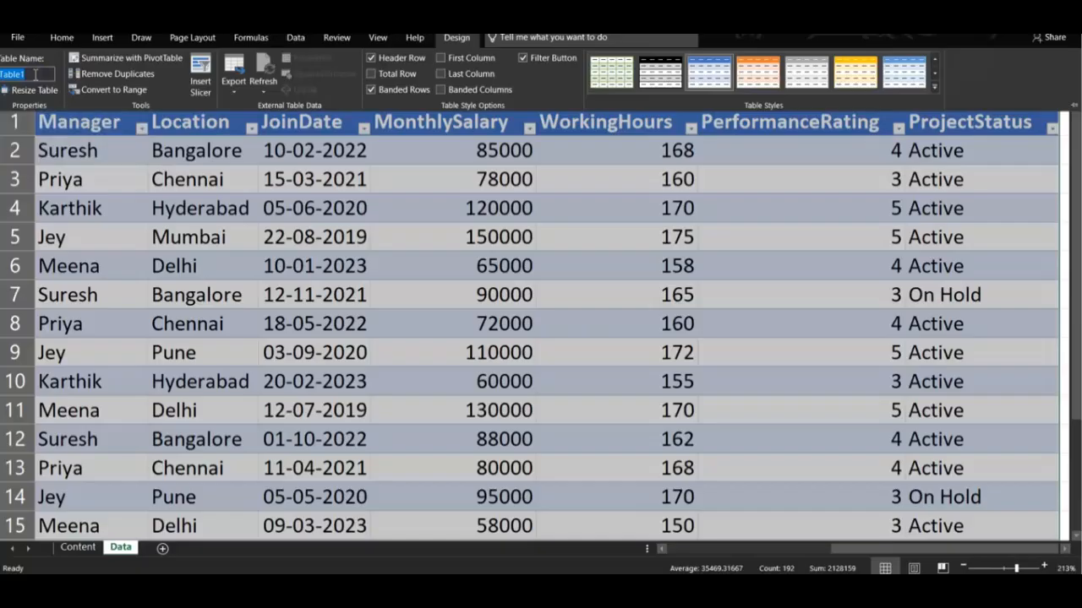
left_click(188, 199)
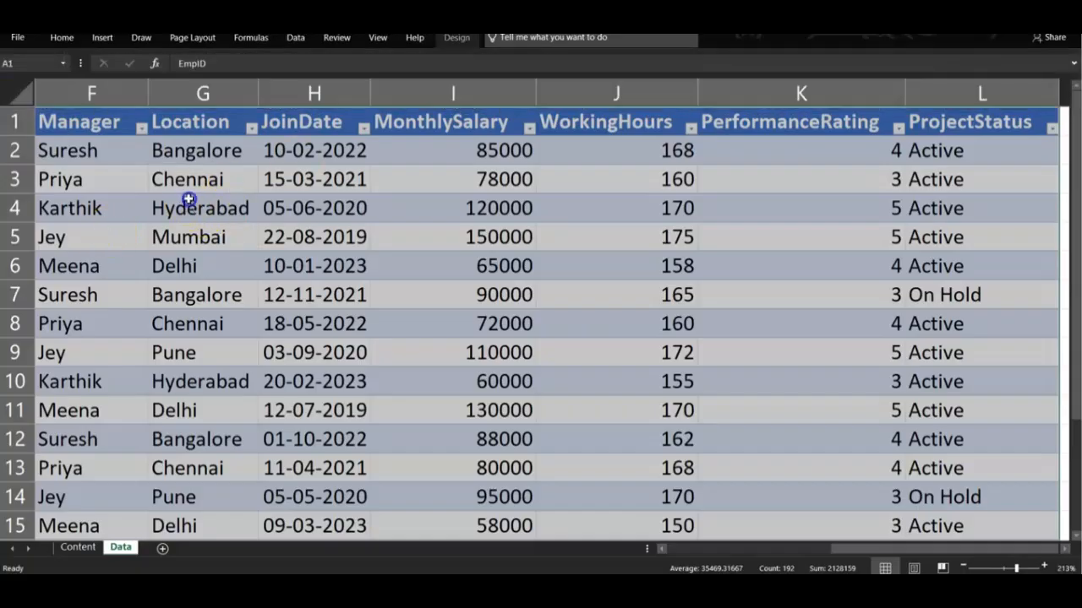
left_click(455, 38)
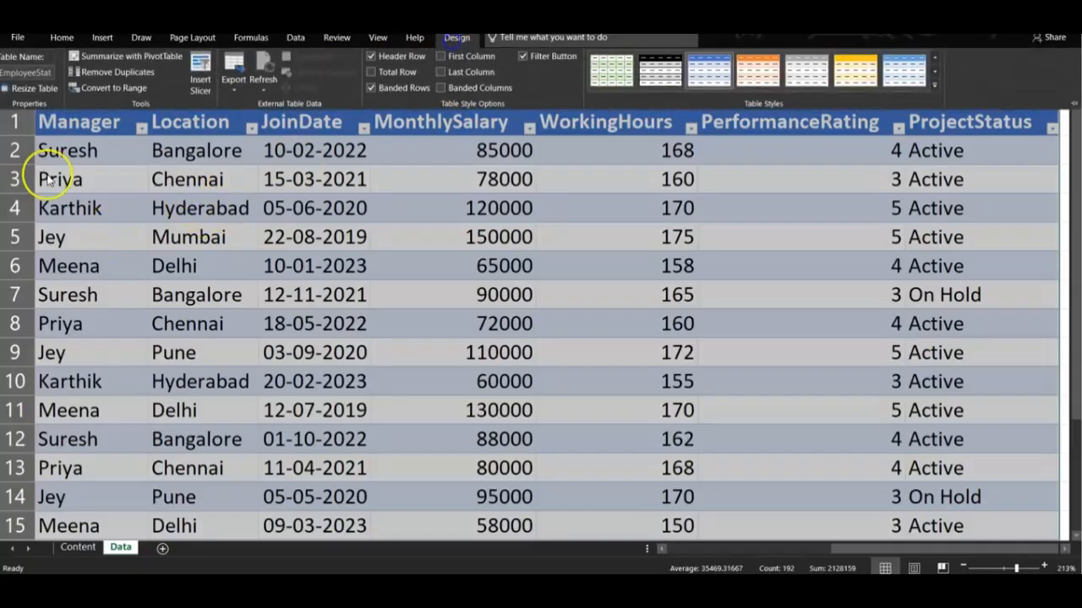
left_click(10, 75)
Step: Create a PivotTable on a new worksheet from the EmployeeStat table
left_click_drag(1012, 567, 1006, 568)
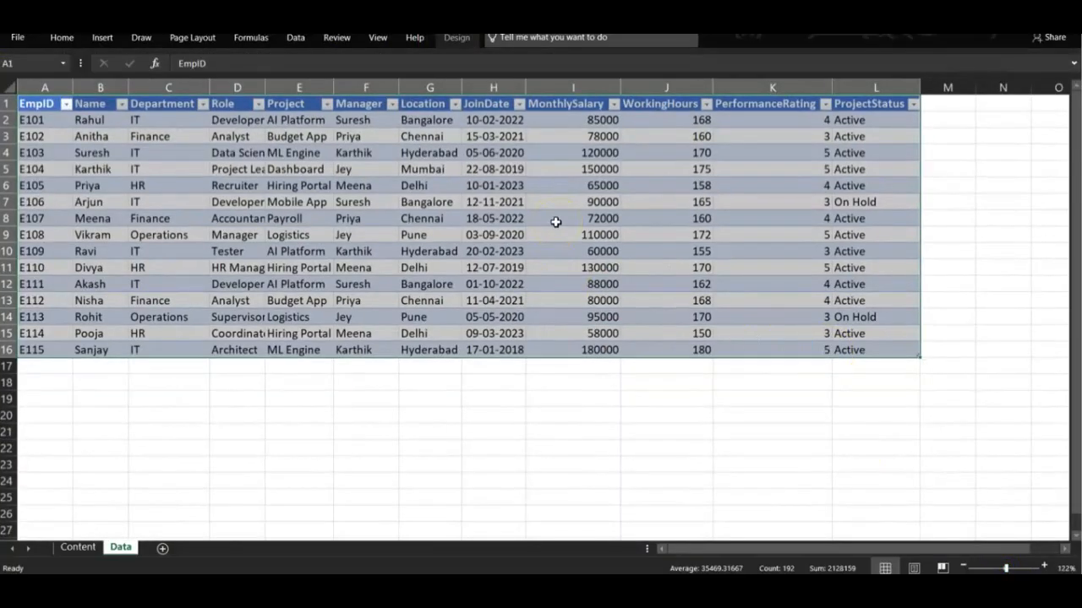
left_click(191, 64)
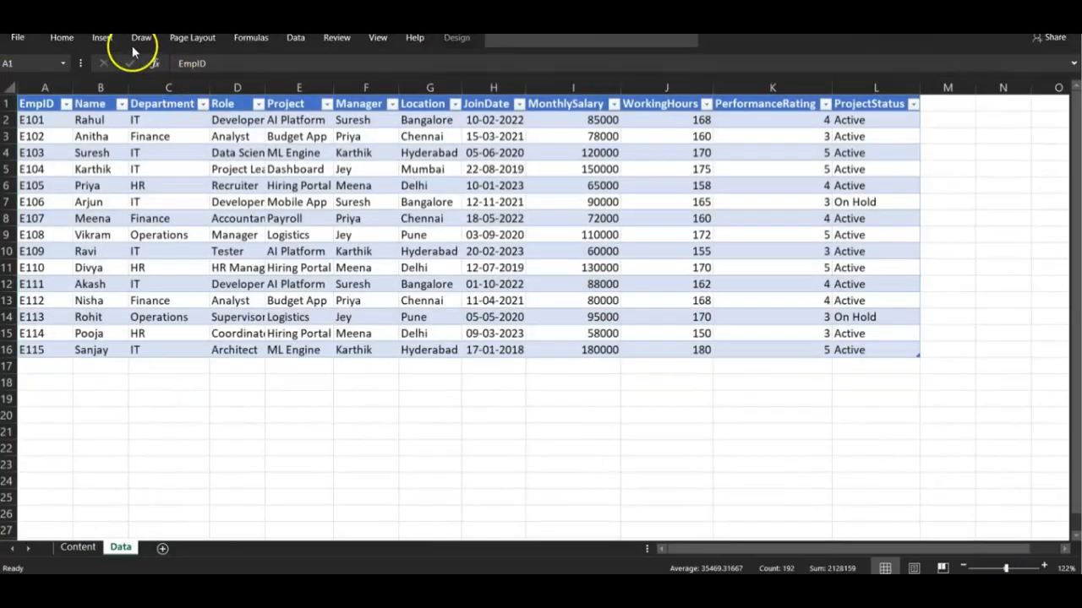
left_click(102, 41)
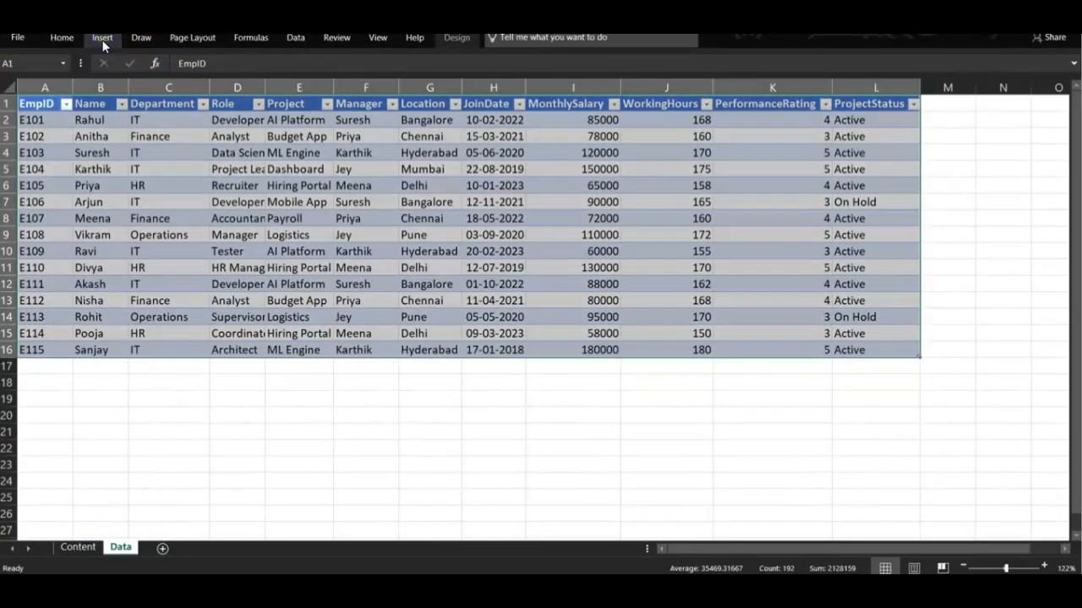
left_click(103, 41)
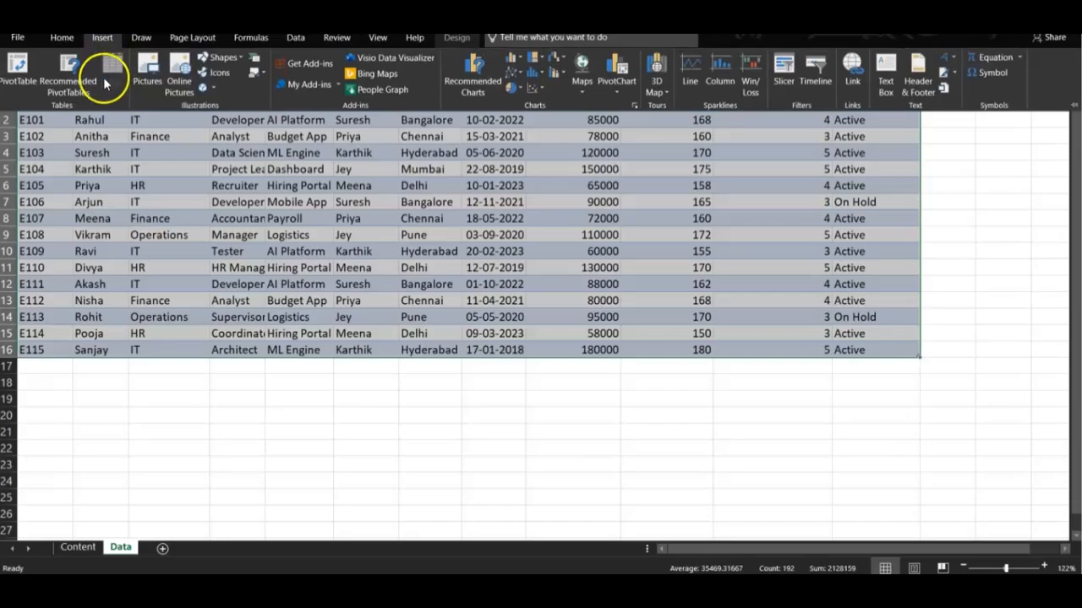
left_click(21, 72)
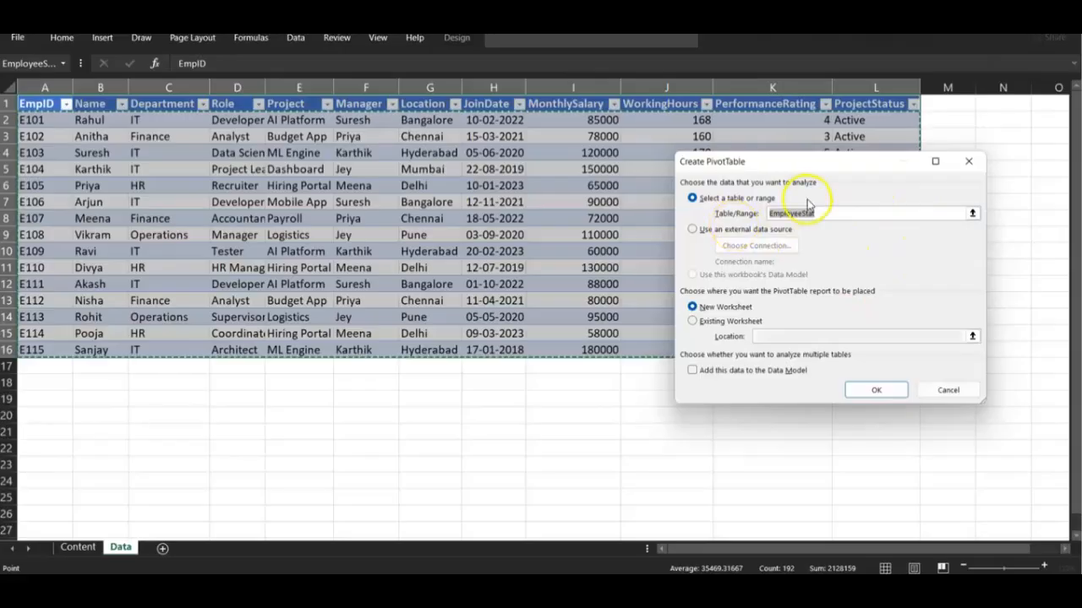
left_click(868, 389)
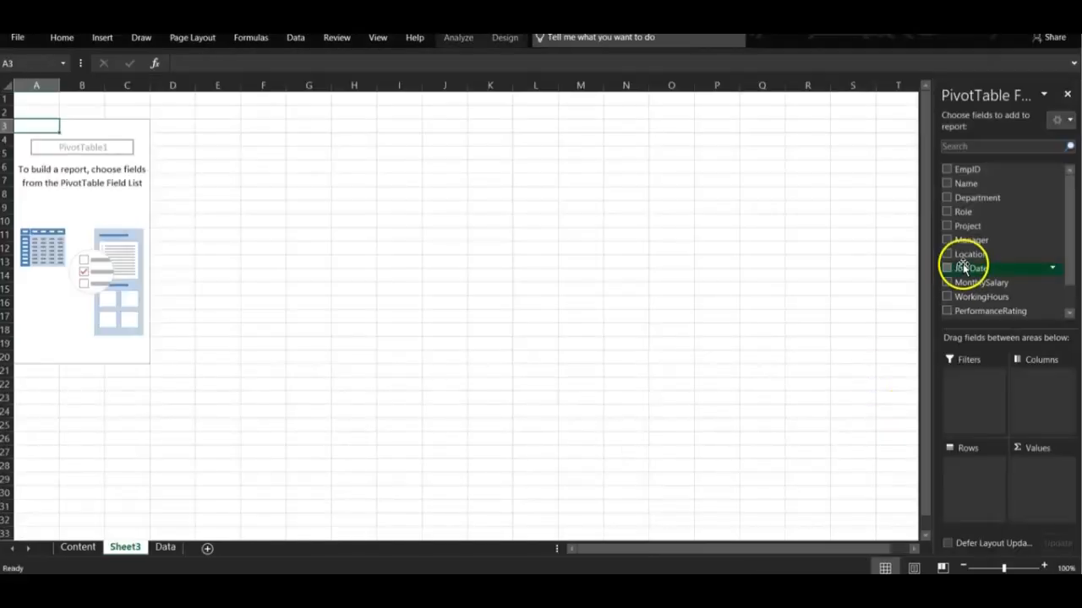
Step: Add Department as the PivotTable's row field and MonthlySalary as its summed value field, and inspect the department totals
left_click(946, 198)
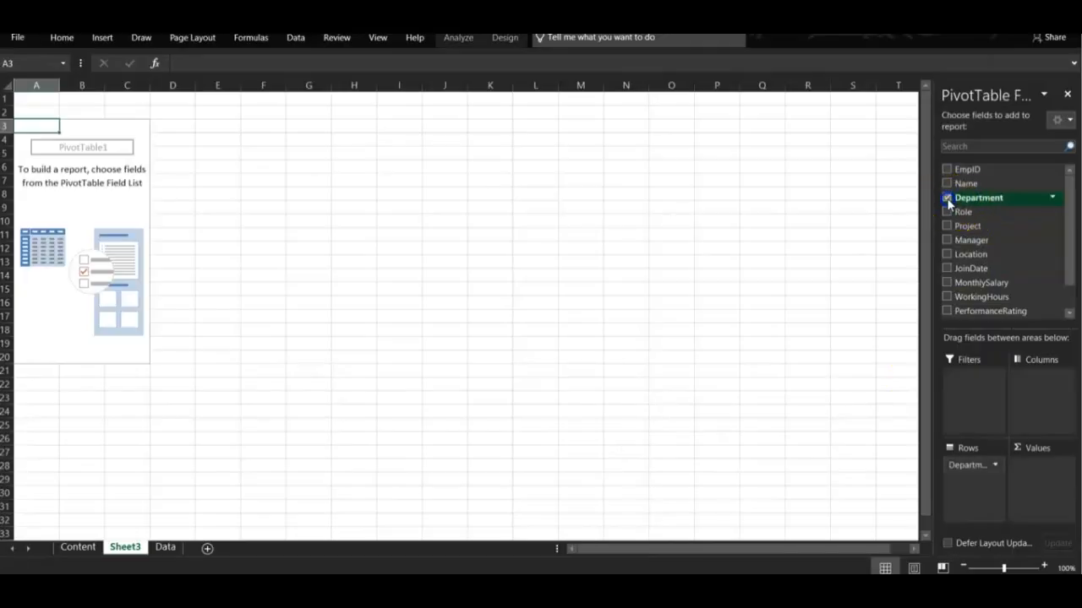
left_click(947, 283)
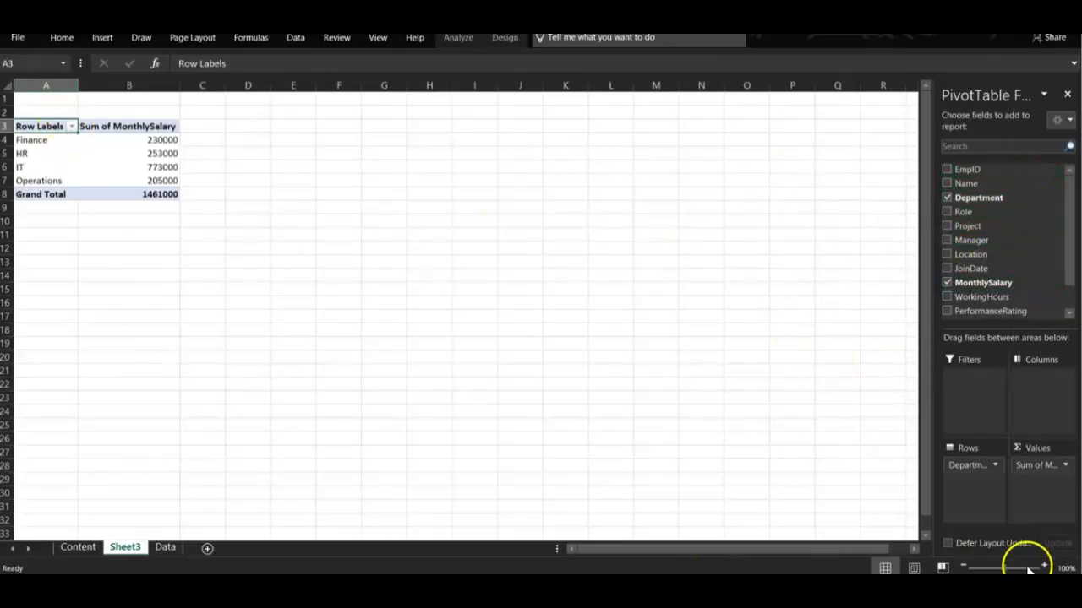
left_click_drag(1025, 568, 1022, 568)
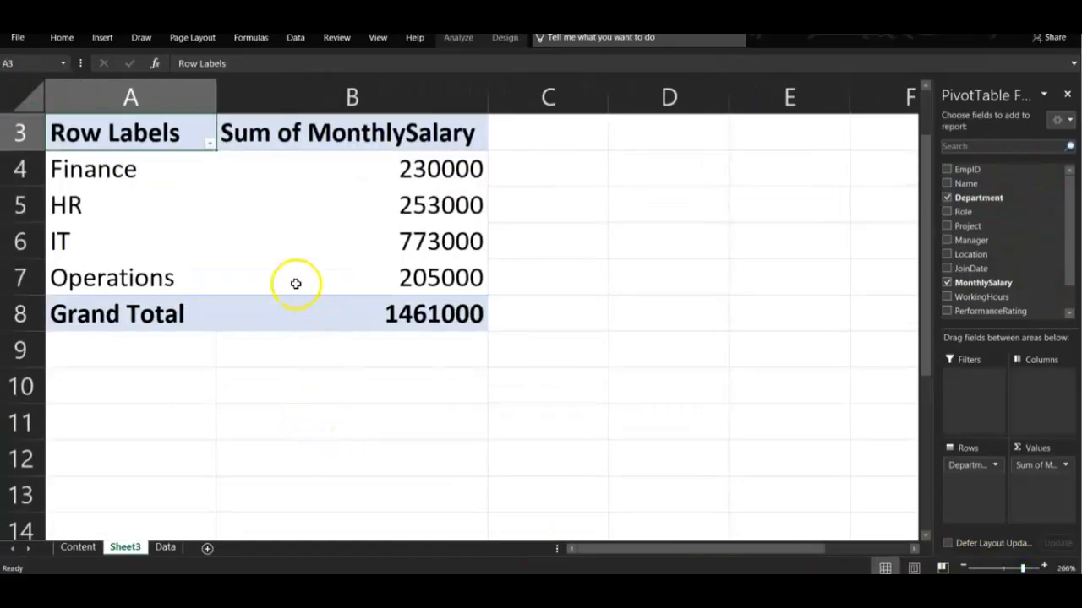
mouse_move(328, 187)
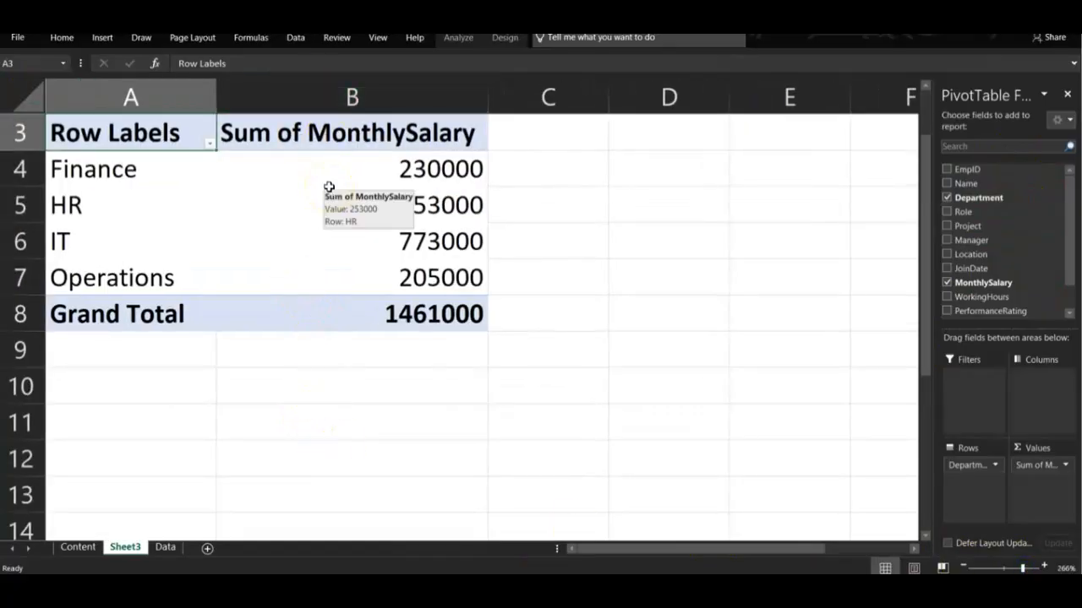
left_click(129, 172)
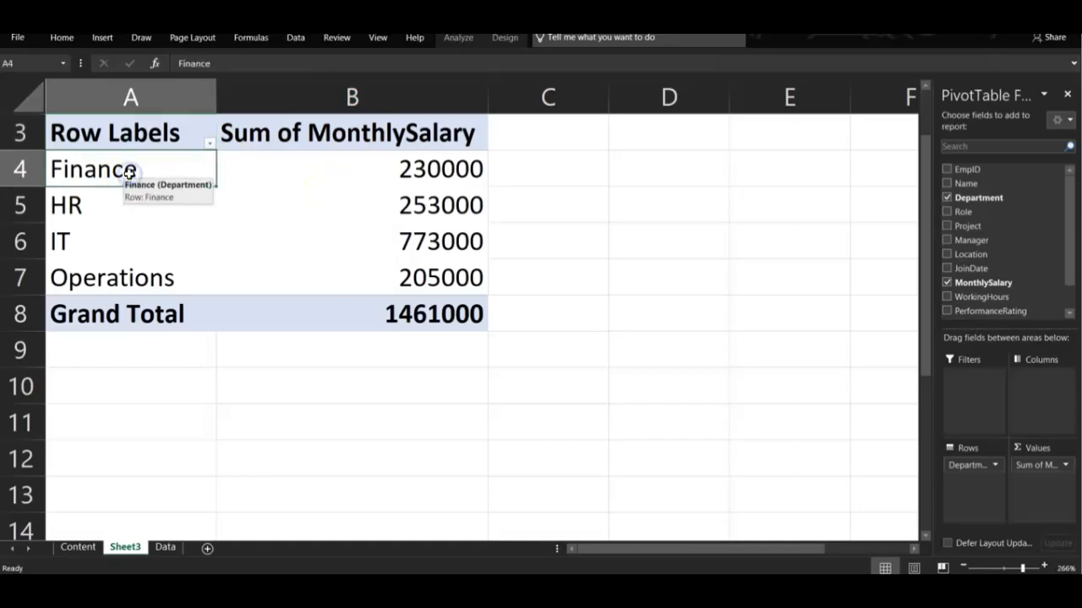
left_click(386, 169)
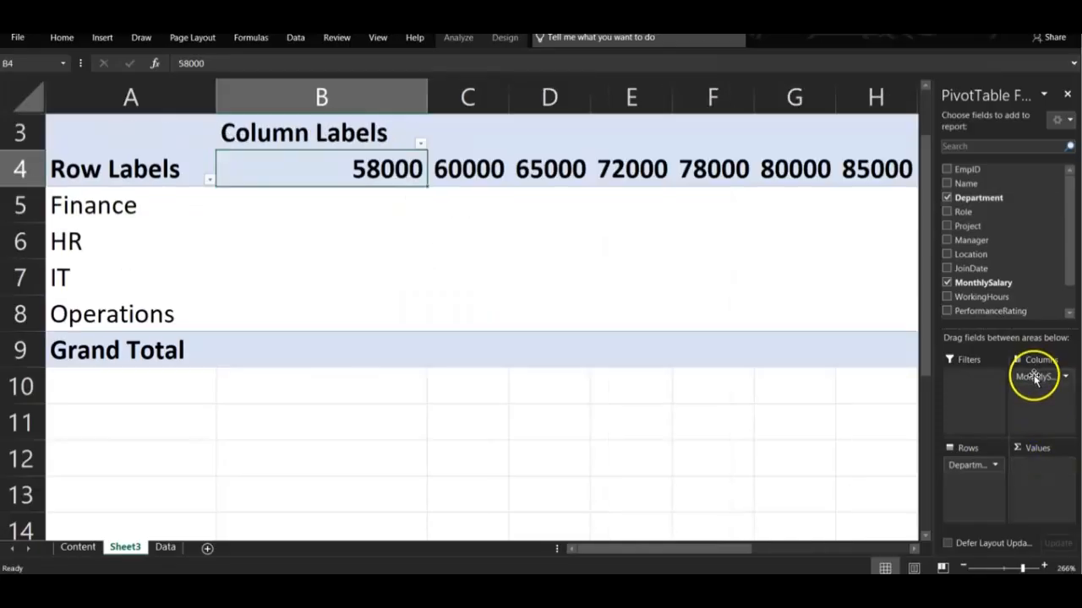
Step: Add Name to the PivotTable rows beneath Department and place MonthlySalary back in the values area
left_click_drag(1035, 377, 1005, 460)
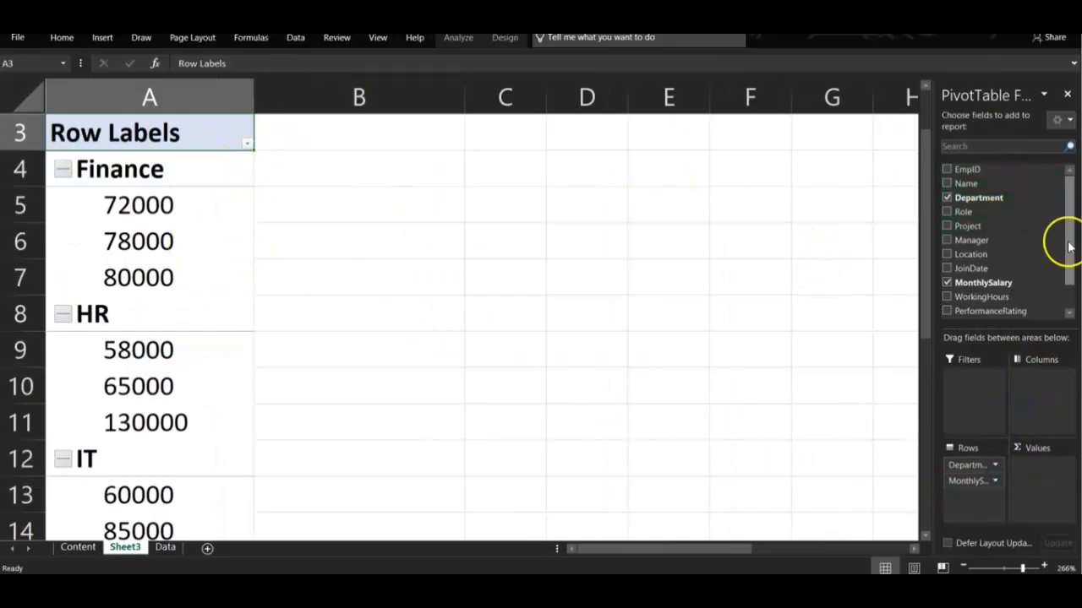
left_click(946, 184)
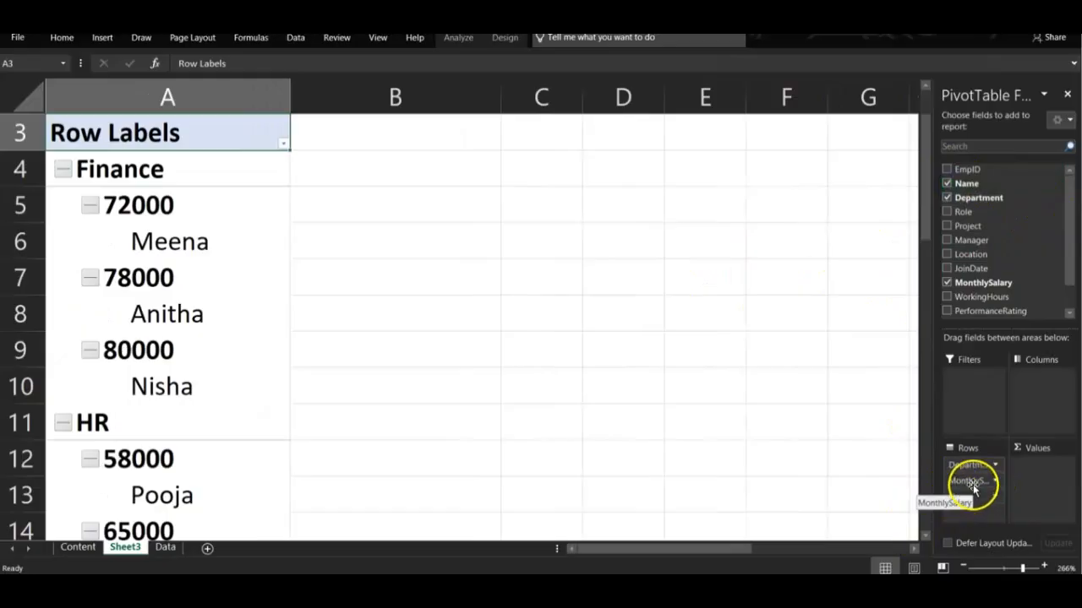
left_click_drag(973, 488, 1040, 479)
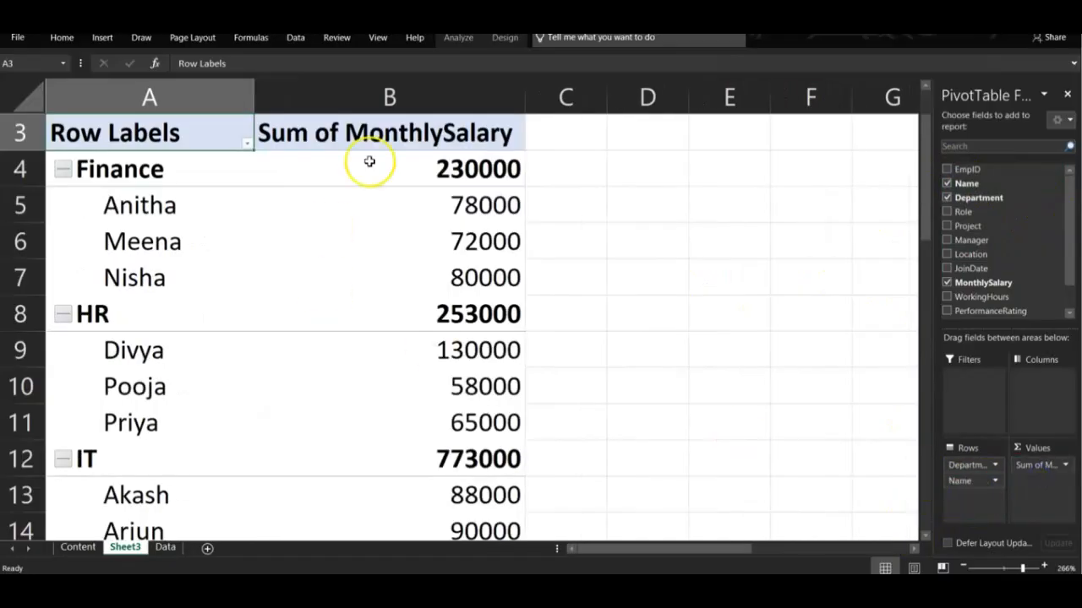
left_click(145, 205)
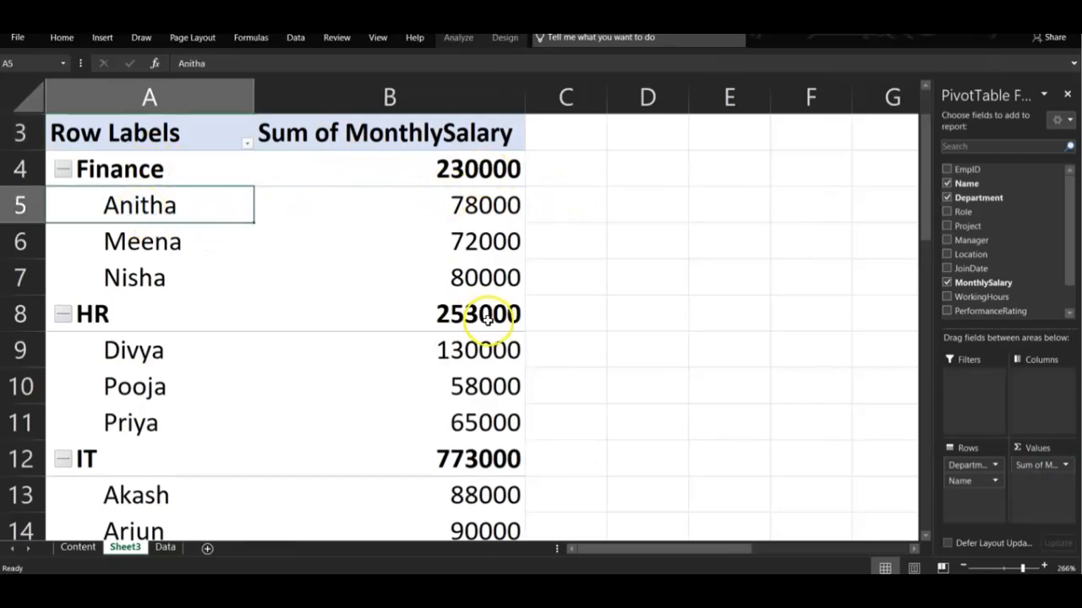
left_click(459, 178)
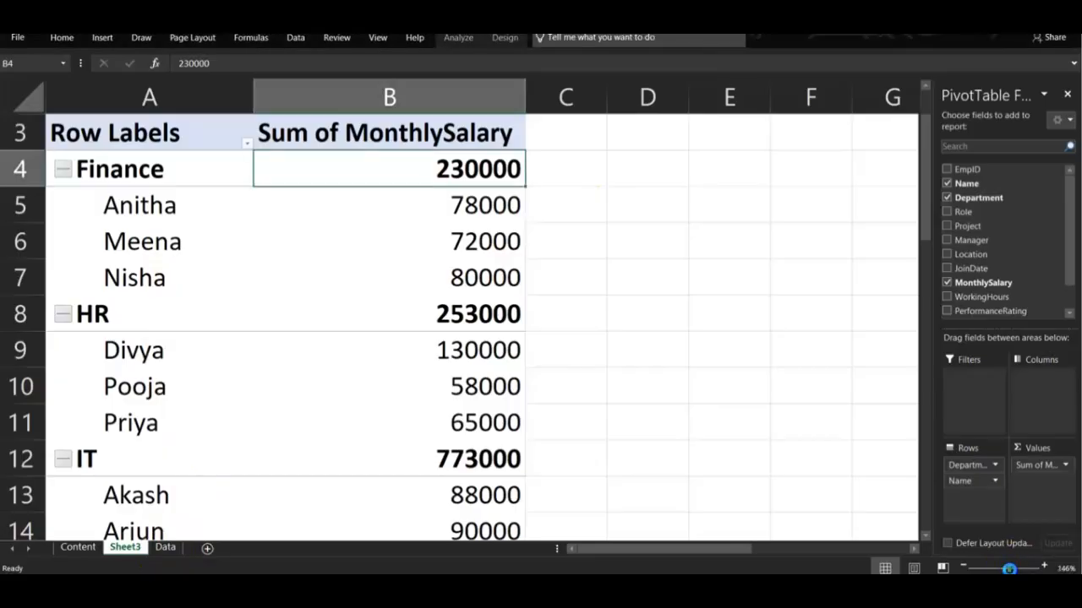
left_click(1008, 568)
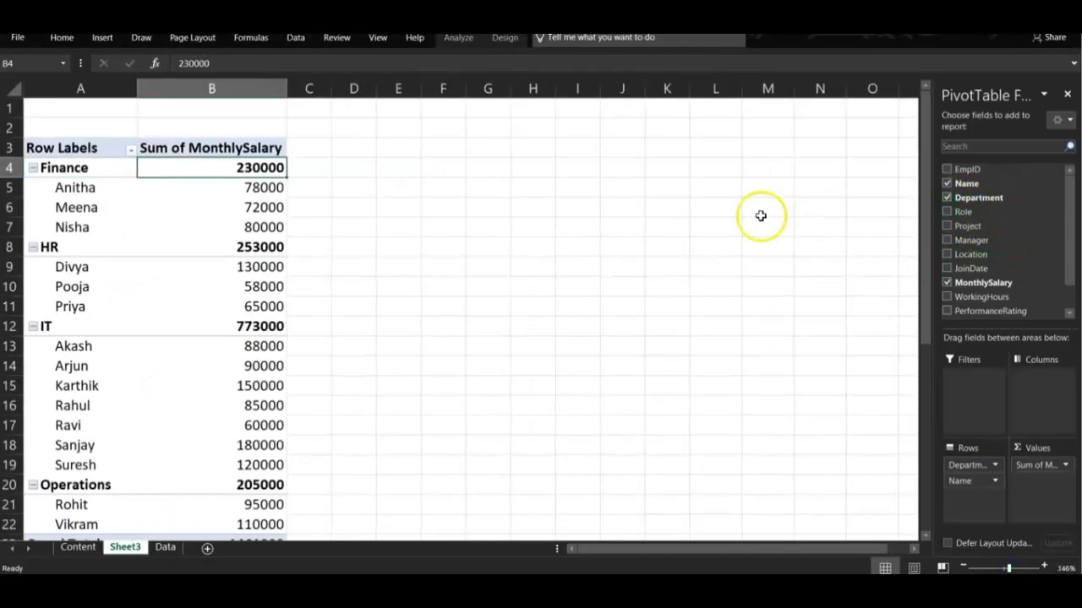
Step: Start another PivotTable from the EmployeeStat table on the Data sheet and choose to place it on an existing worksheet
left_click(95, 42)
left_click(364, 239)
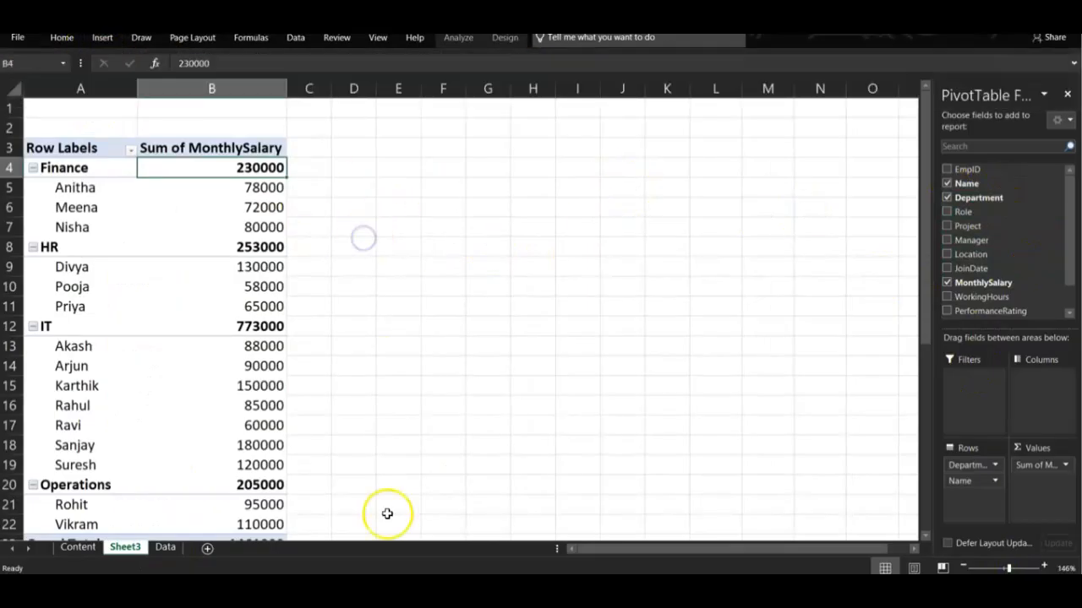
left_click(165, 547)
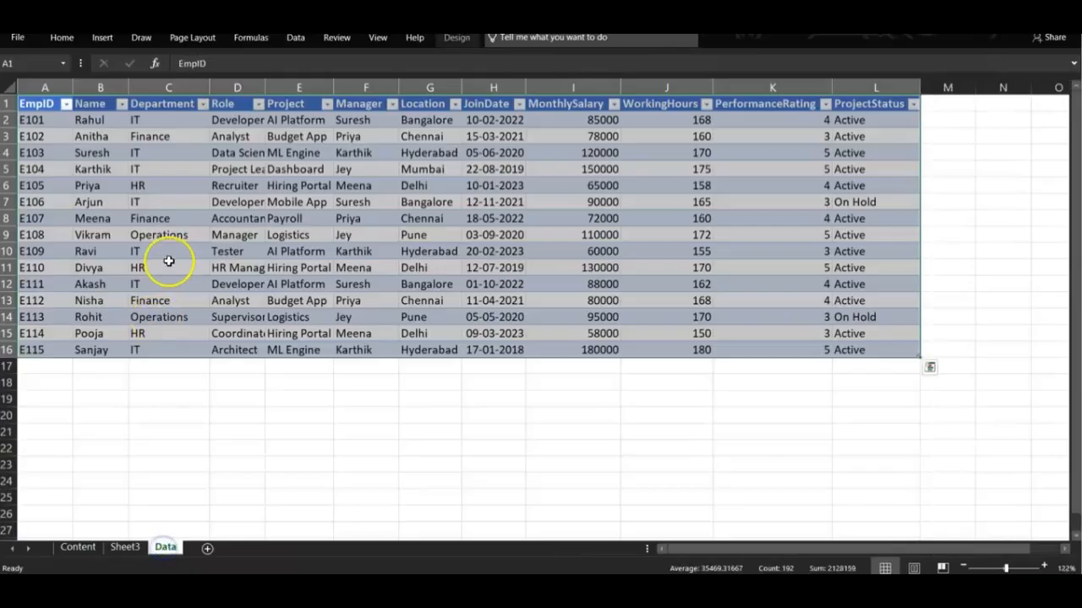
left_click(168, 261)
left_click(102, 37)
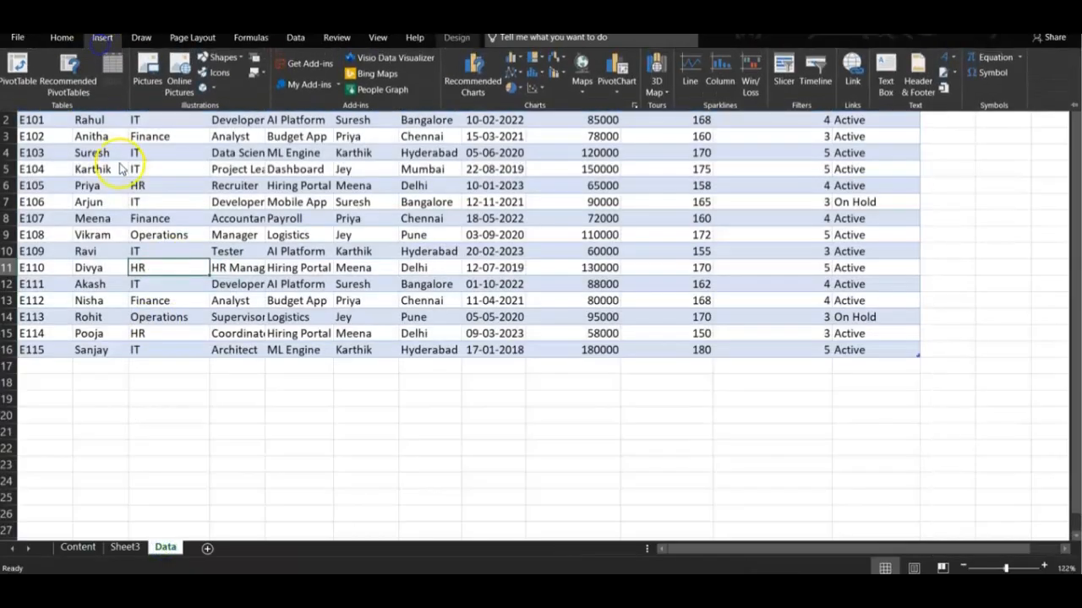
left_click(18, 68)
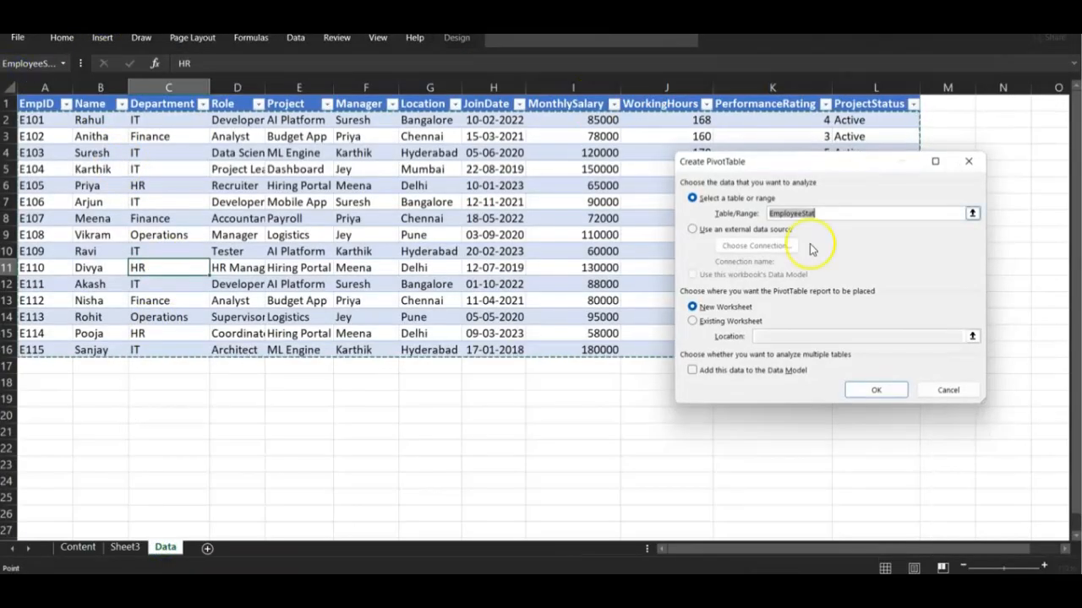
left_click(699, 322)
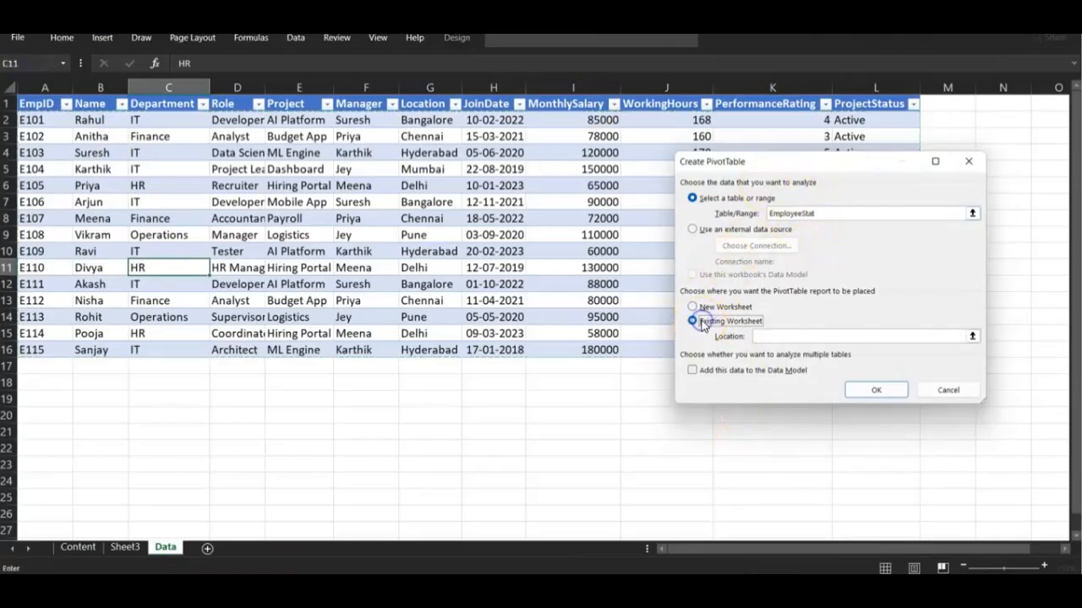
Step: Set the PivotTable's location to the range E3:M21 on Sheet3 and create it
left_click(971, 336)
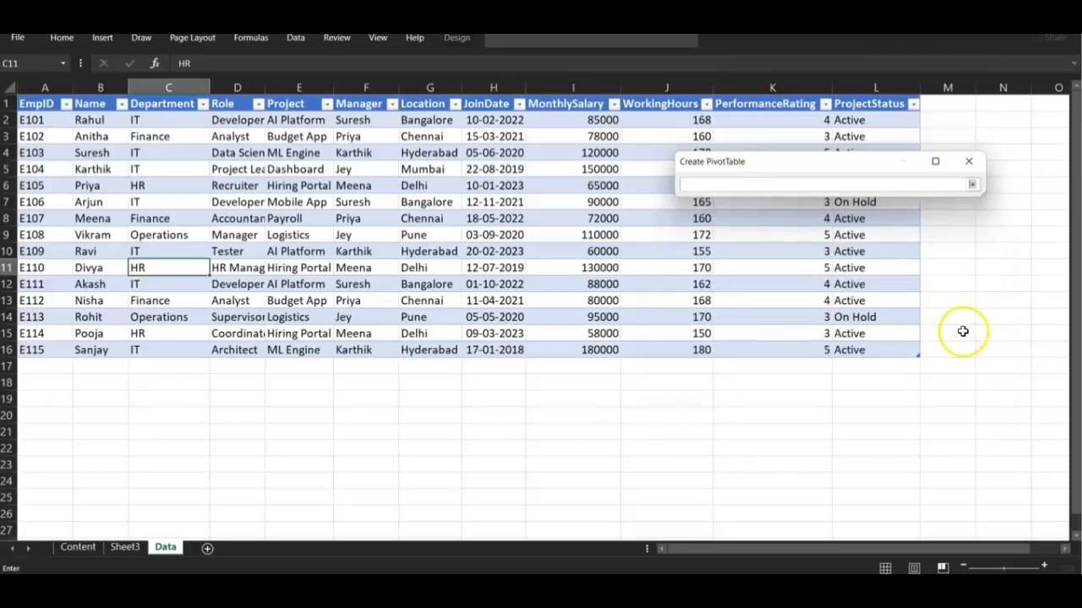
left_click(126, 549)
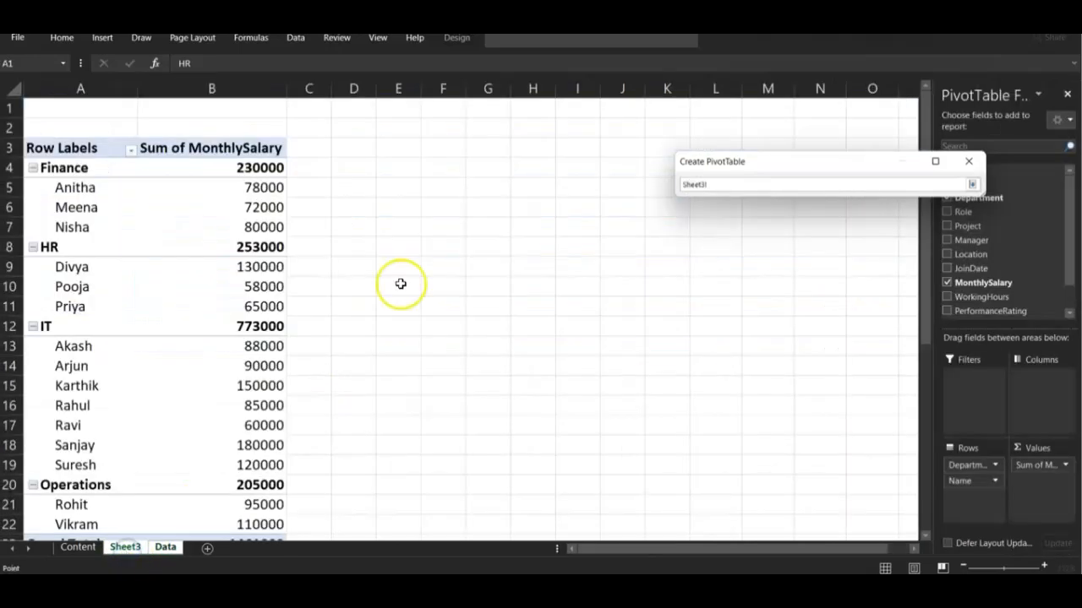
key("Return")
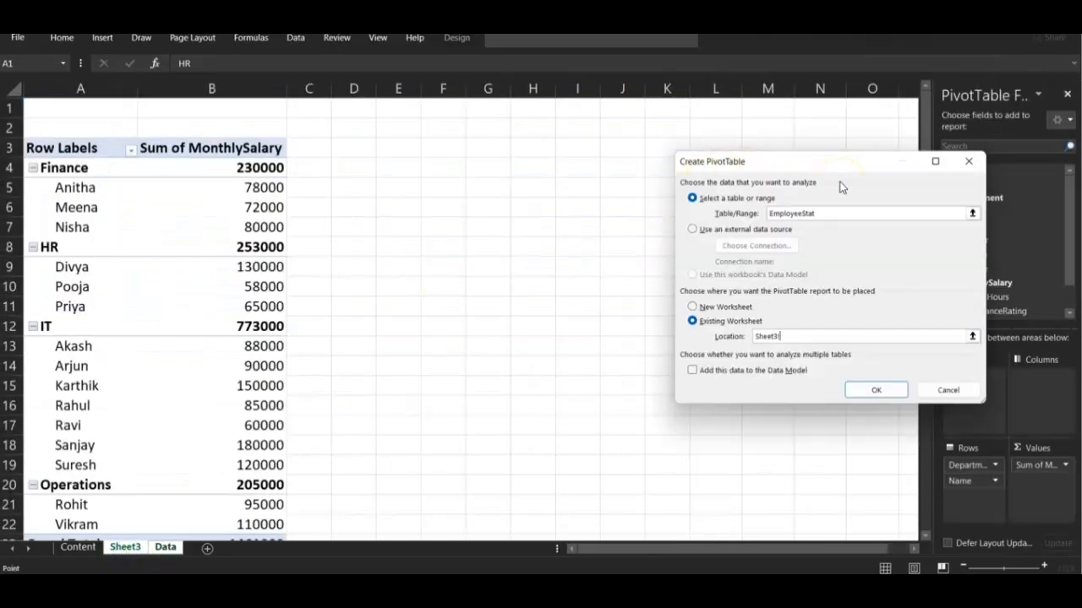
left_click(973, 338)
left_click_drag(382, 144, 768, 502)
key("Return")
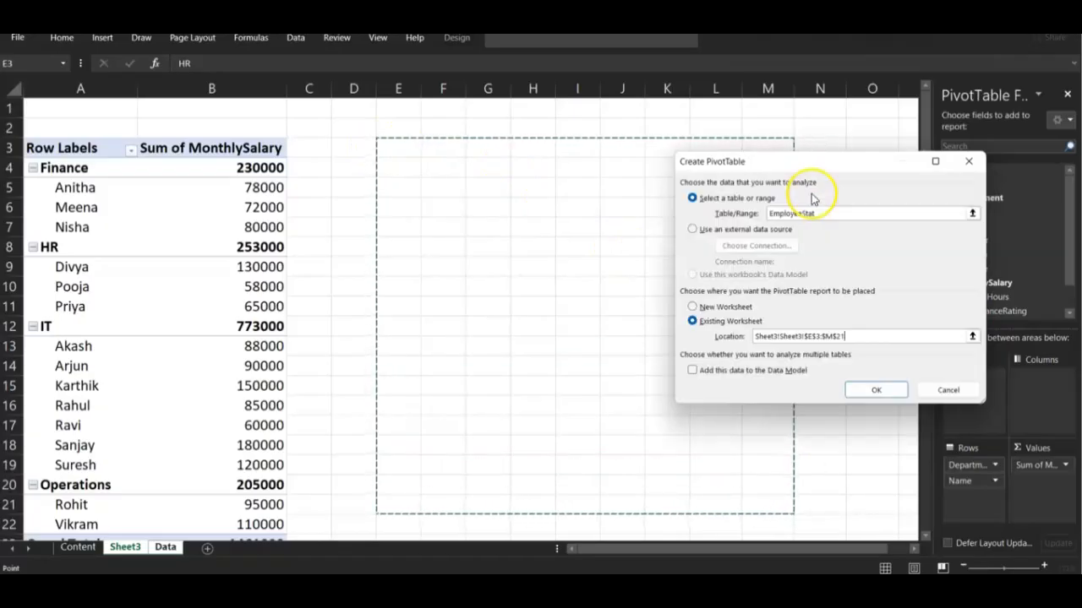
left_click(805, 336)
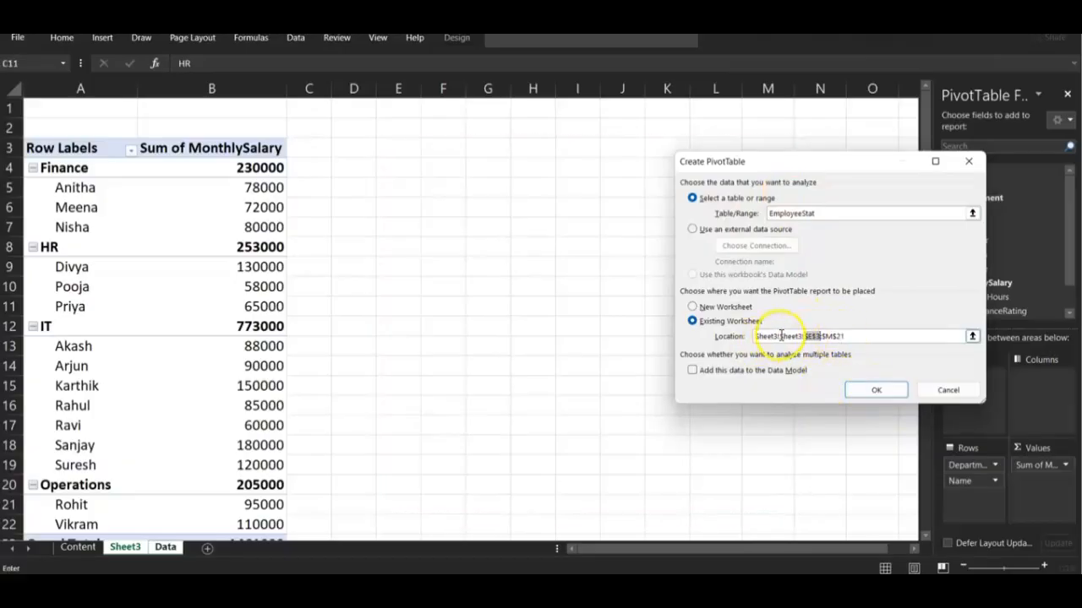
key("Return")
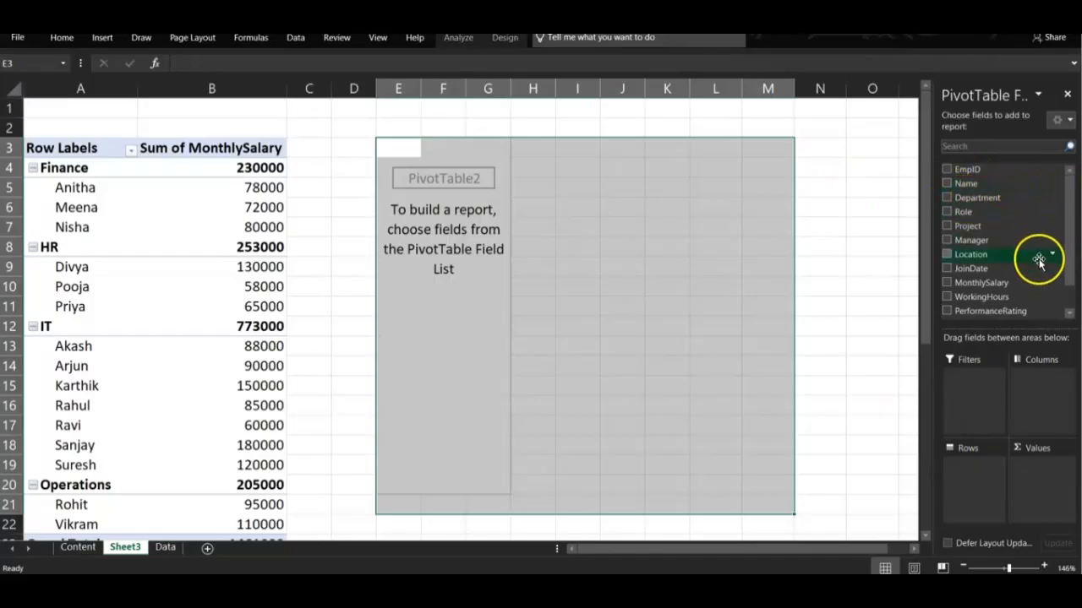
Step: Add Project as the row field of the new PivotTable and place EmpID in its values area as a count
left_click(947, 226)
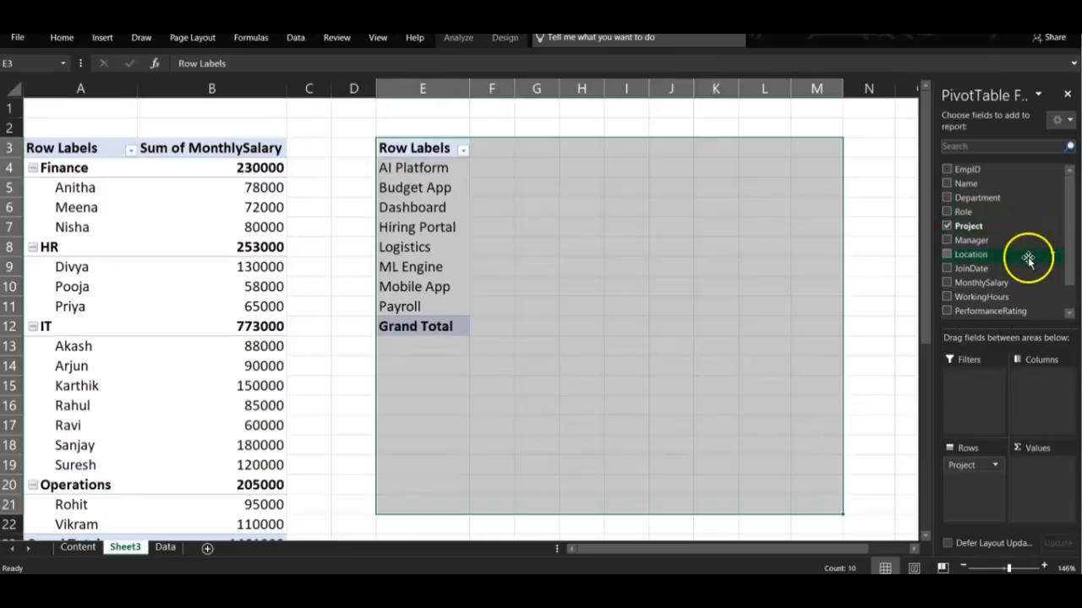
left_click(951, 172)
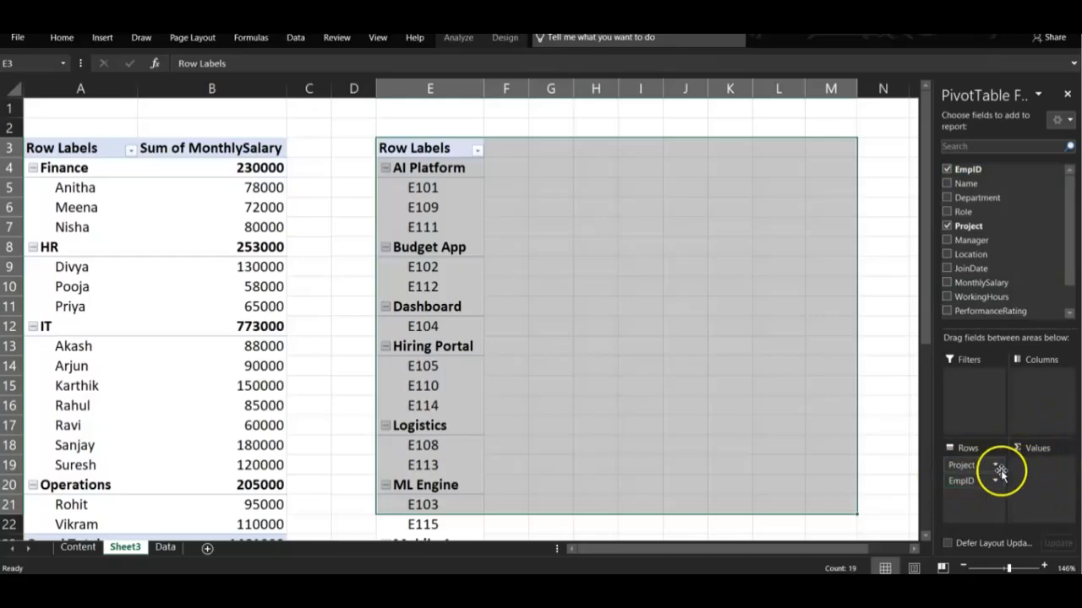
left_click_drag(963, 480, 974, 498)
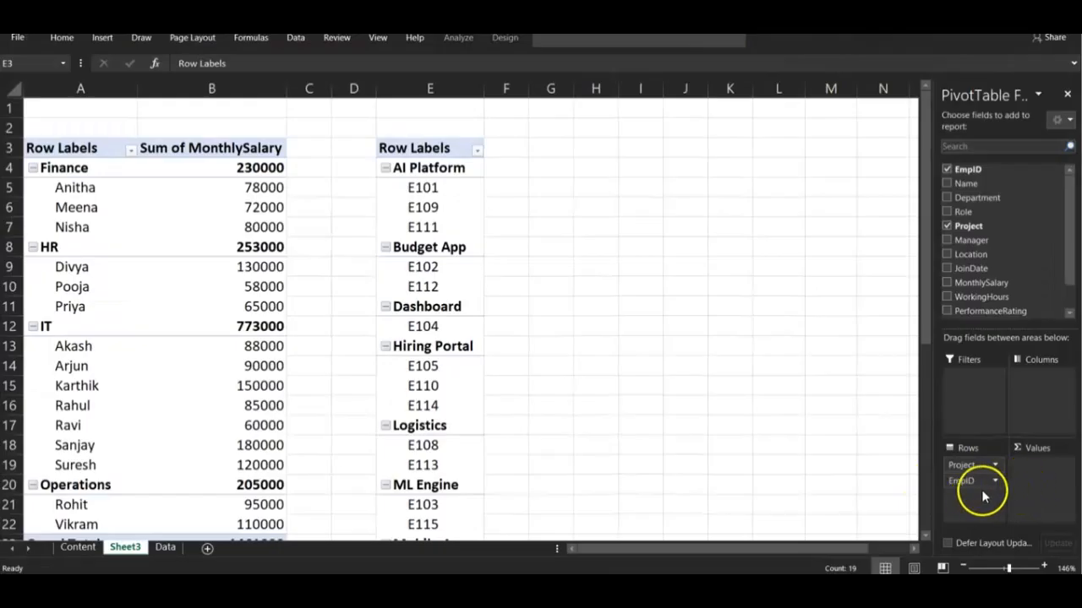
left_click_drag(968, 481, 1028, 476)
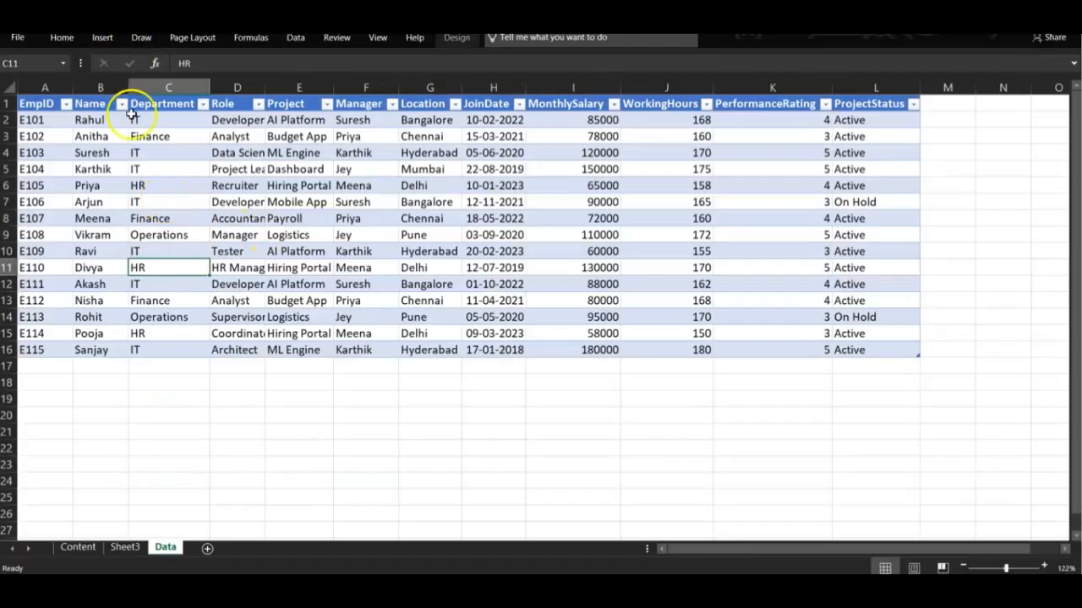
Step: Create another PivotTable from the EmployeeStat table on the existing Sheet3, located at H3:P19
left_click(66, 136)
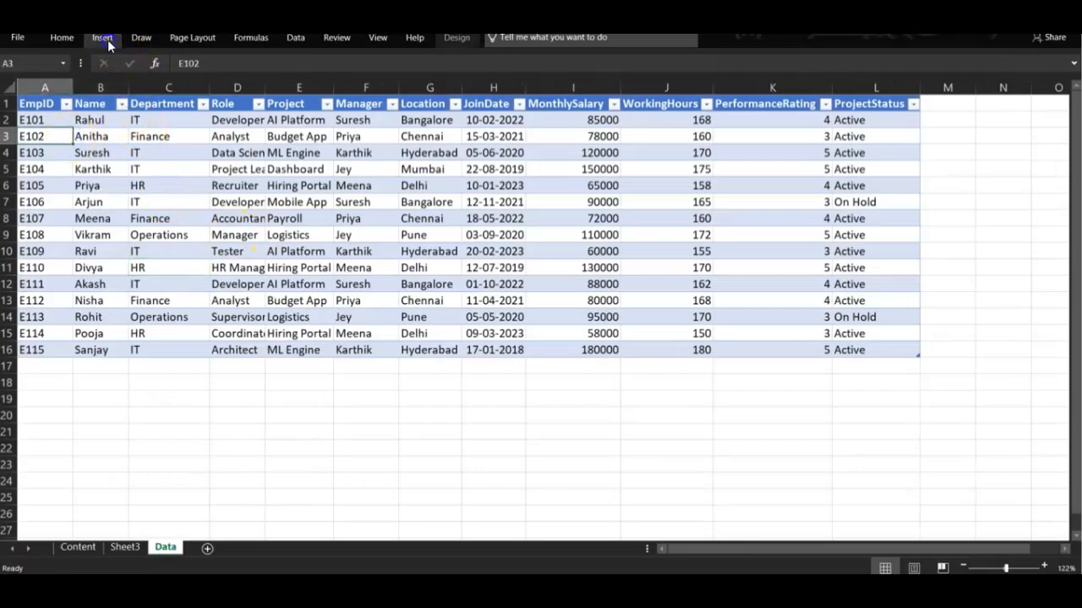
left_click(103, 38)
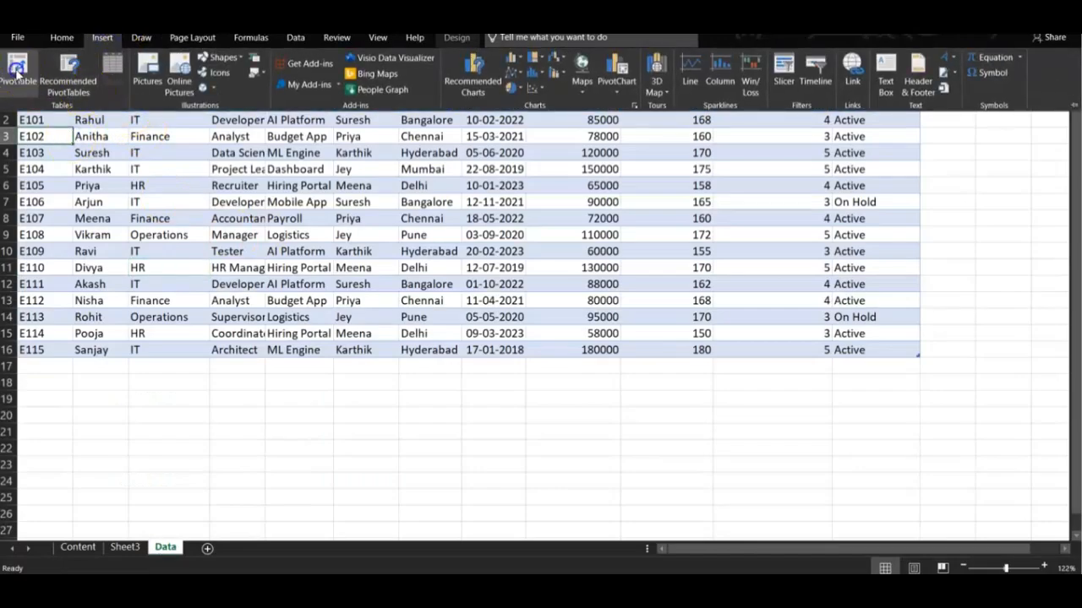
left_click(17, 68)
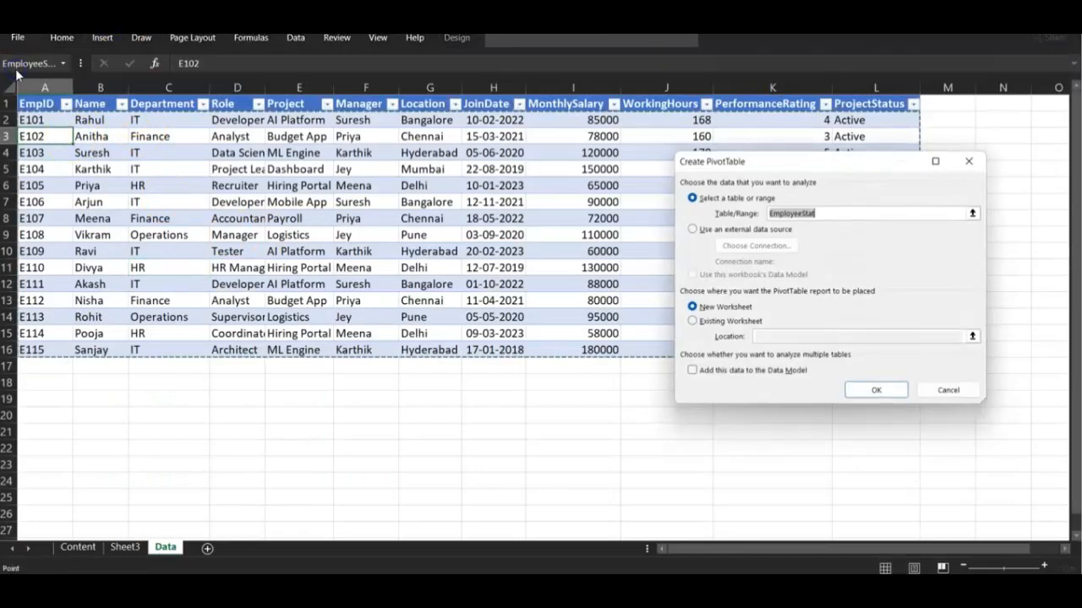
left_click(712, 321)
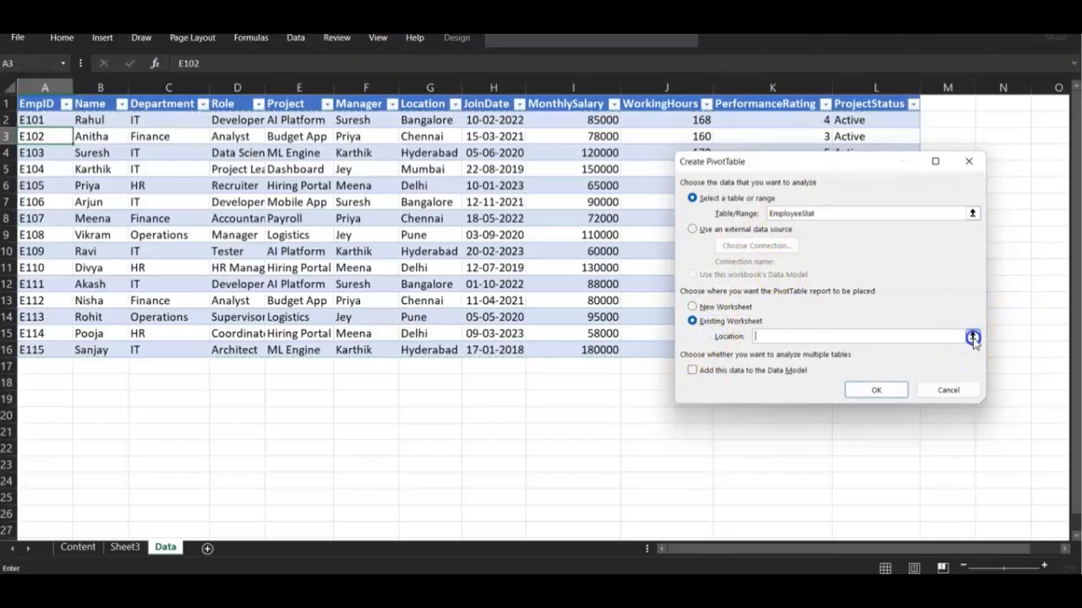
left_click(972, 337)
left_click(124, 548)
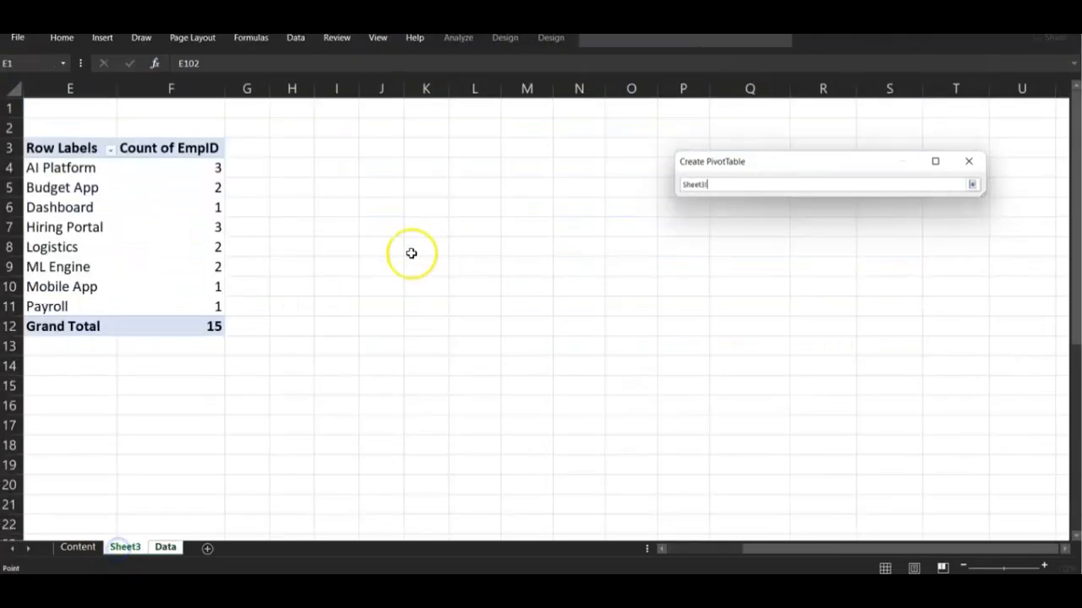
left_click_drag(284, 144, 664, 474)
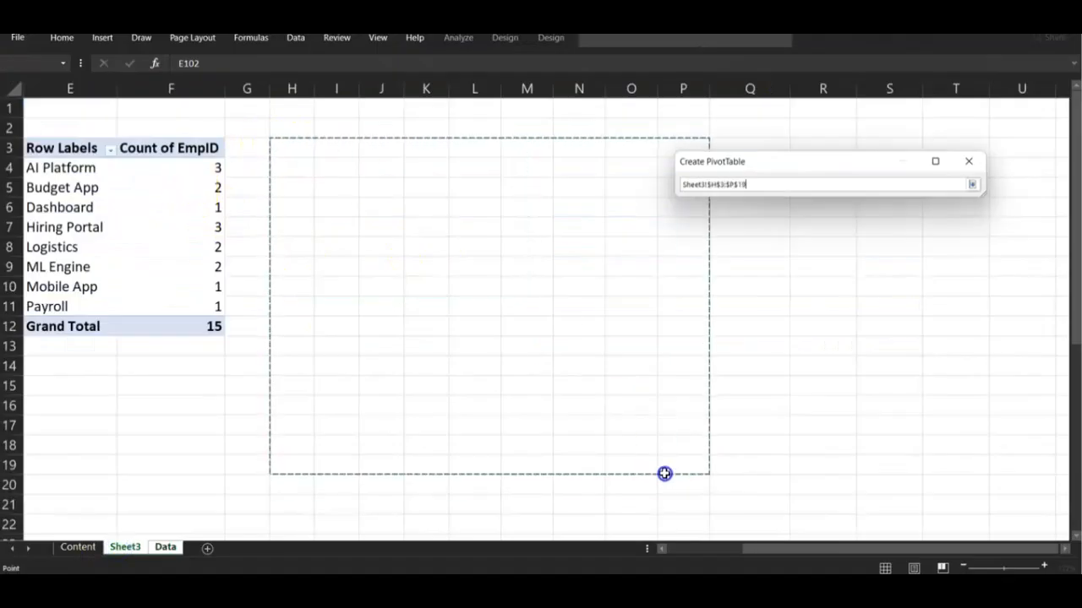
key("Return")
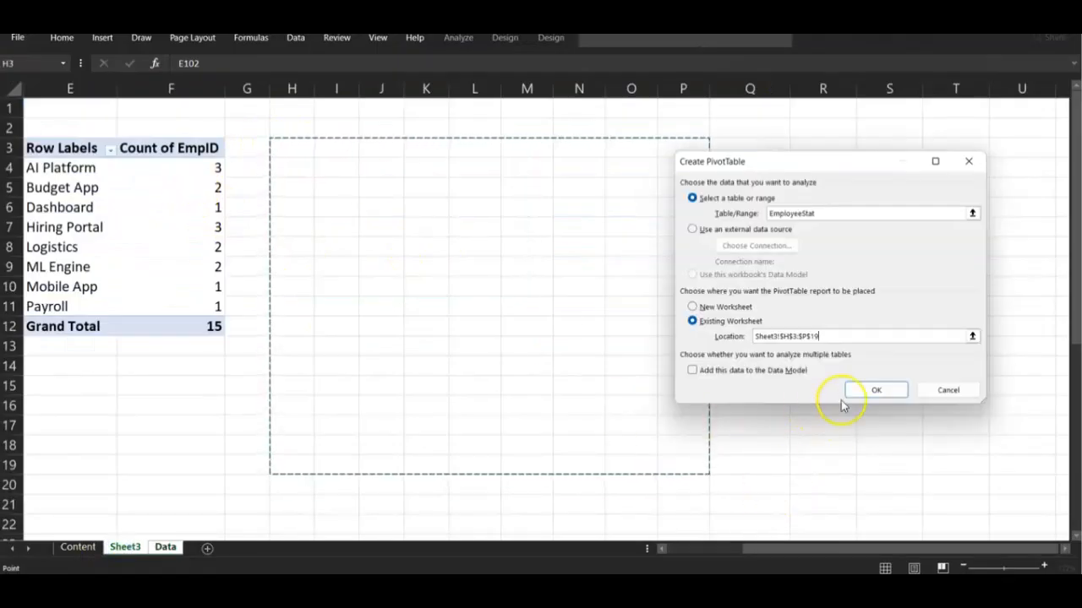
left_click(887, 389)
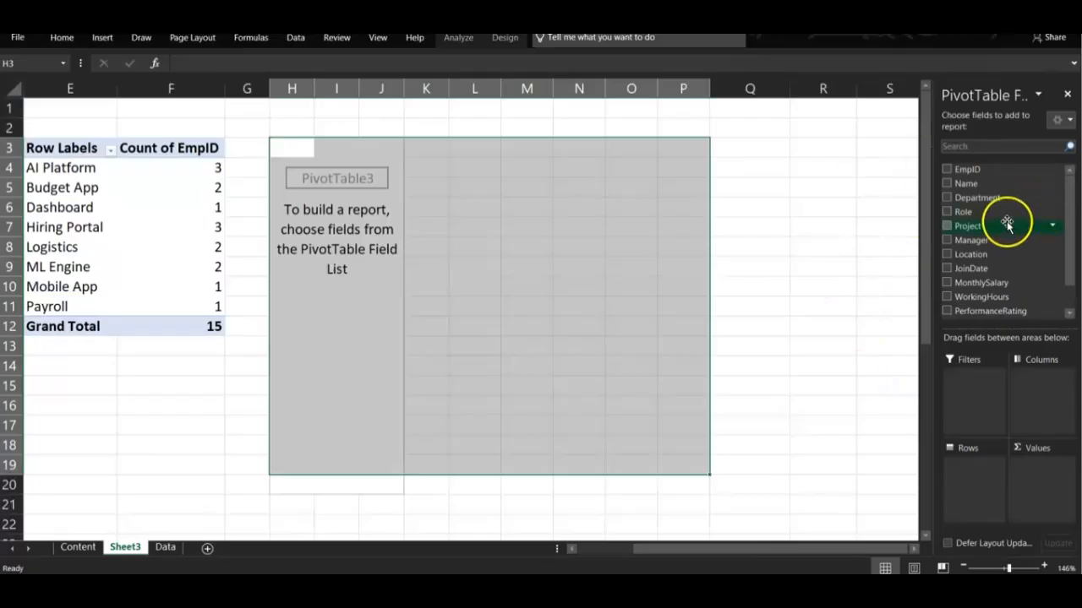
Step: Add Manager as the row field and PerformanceRating as the summed value field, and autofit the value column
left_click(946, 241)
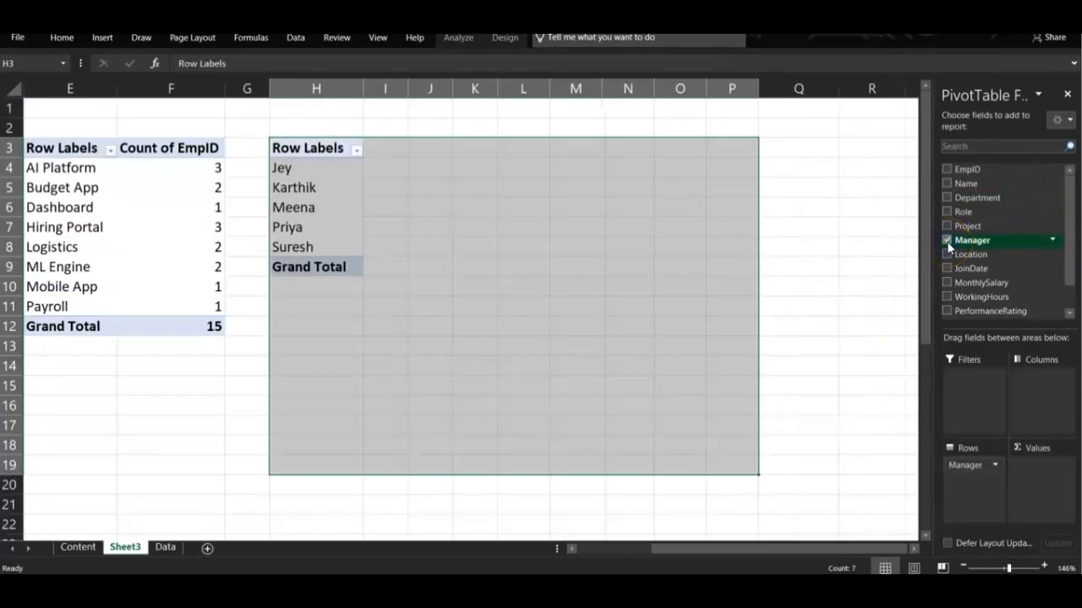
left_click(947, 311)
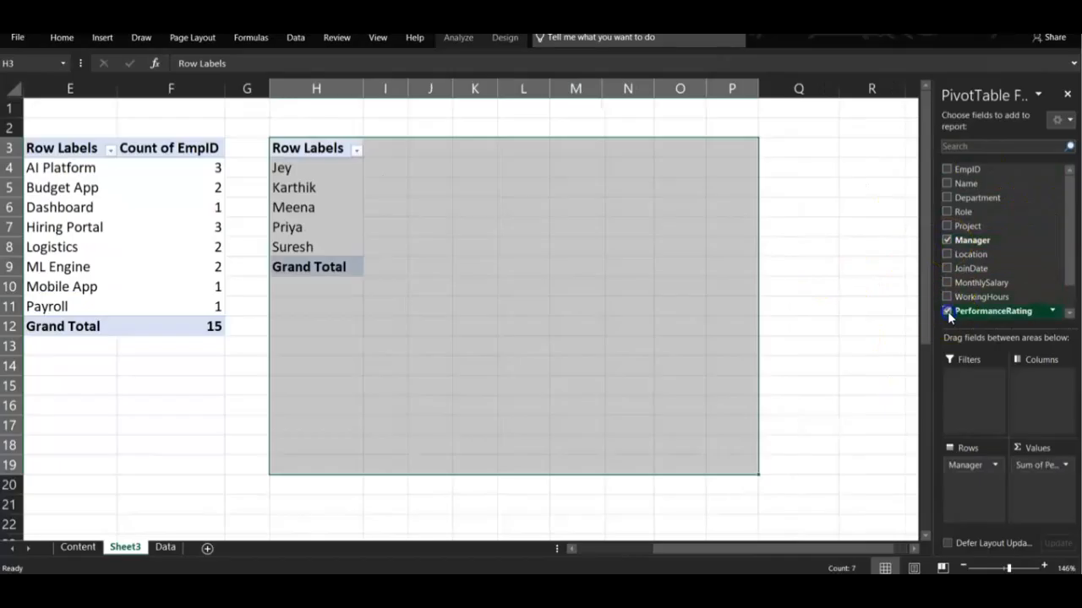
left_click(1064, 467)
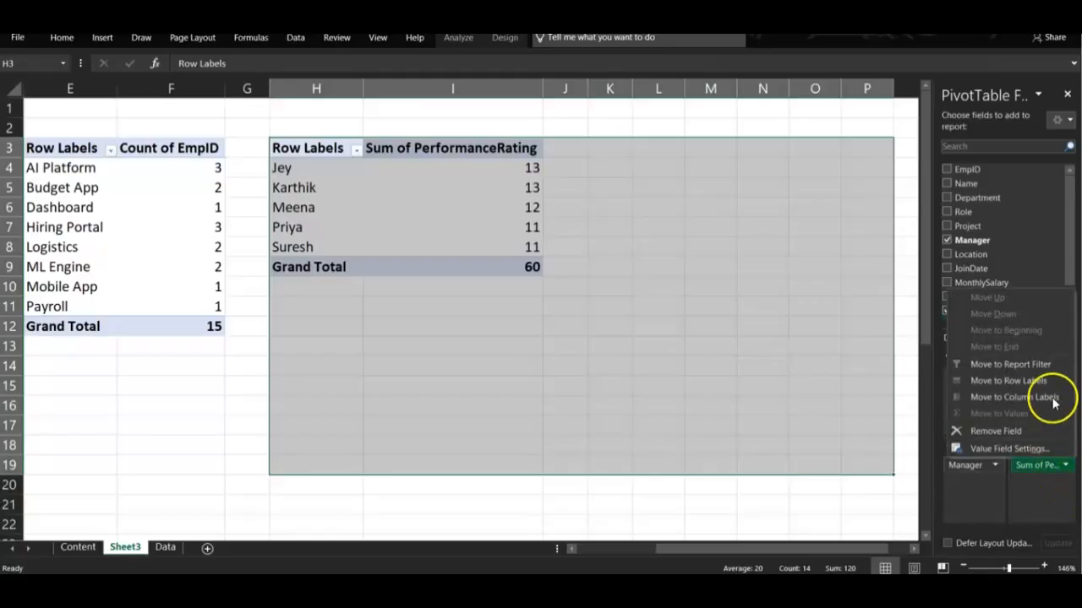
left_click(702, 422)
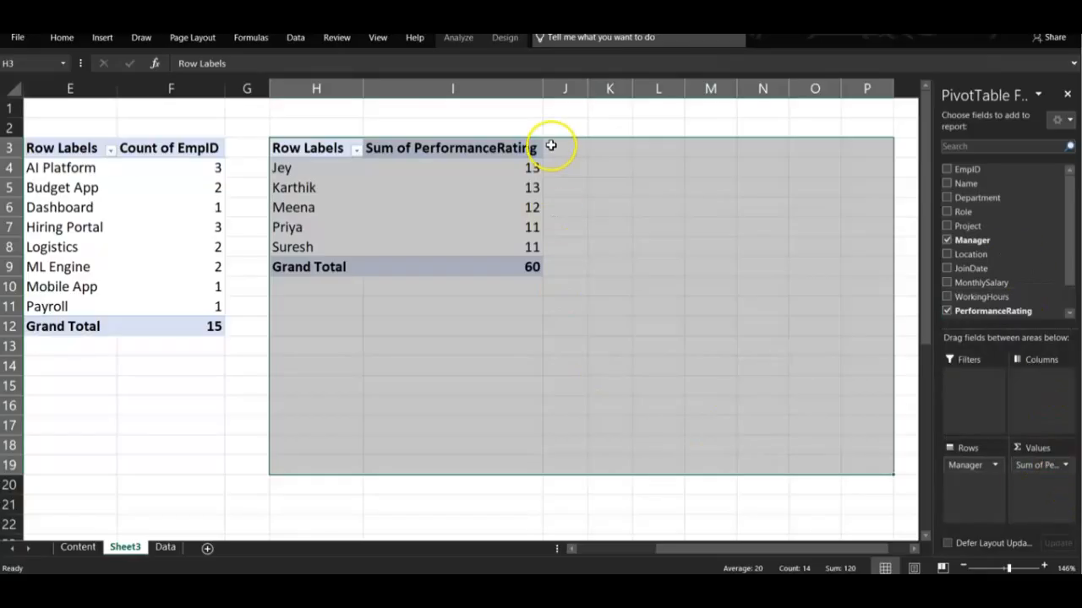
left_click(469, 166)
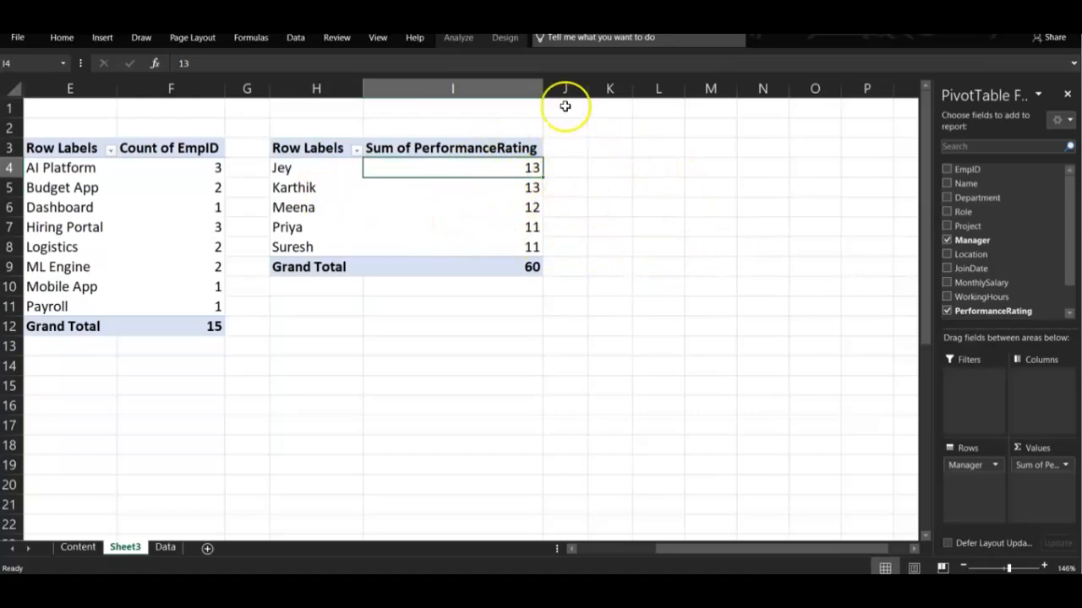
double_click(543, 91)
Step: Examine the PerformanceRating column on the Data sheet and the rating totals per manager on Sheet3
key("ctrl+Page_Down")
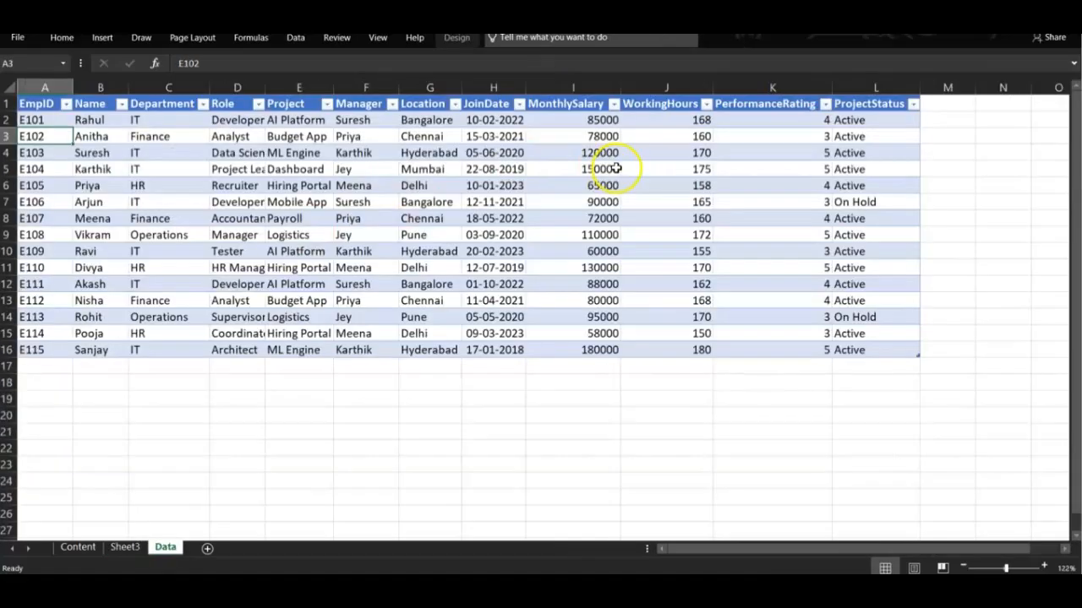
left_click(747, 120)
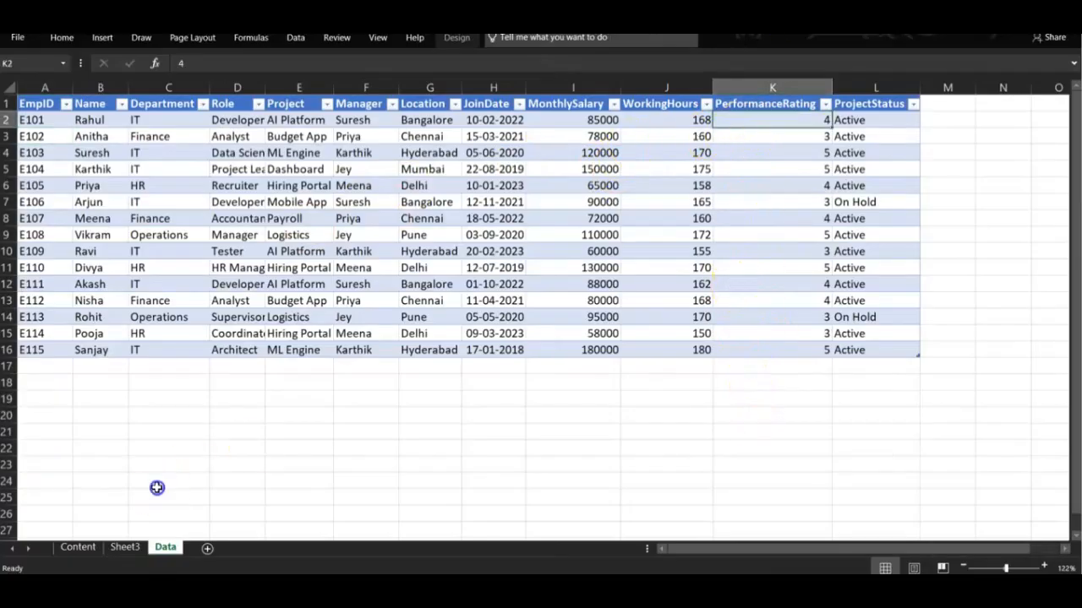
left_click(124, 547)
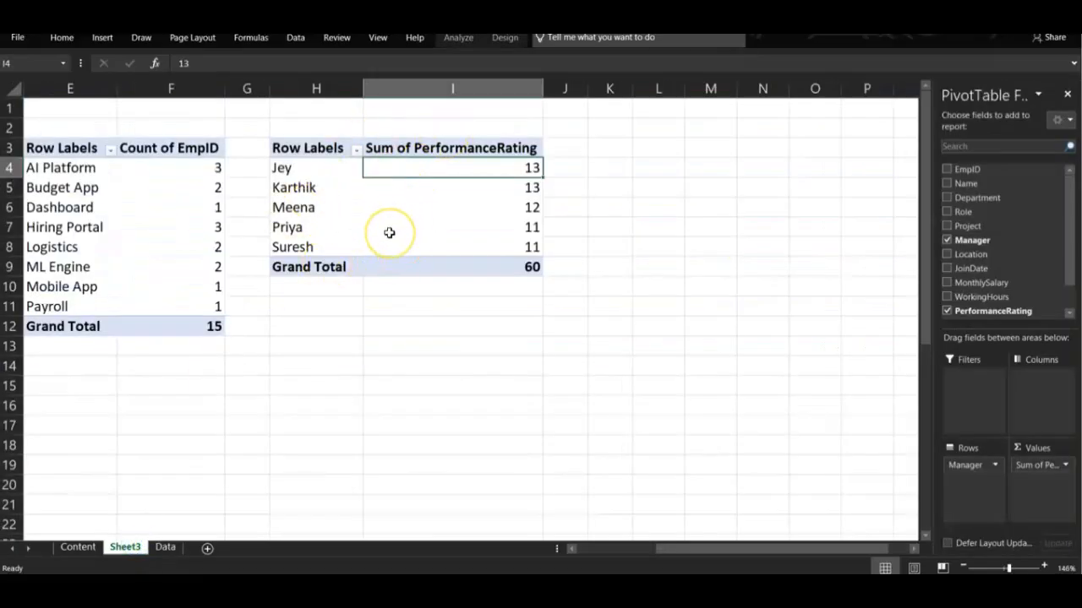
mouse_move(389, 232)
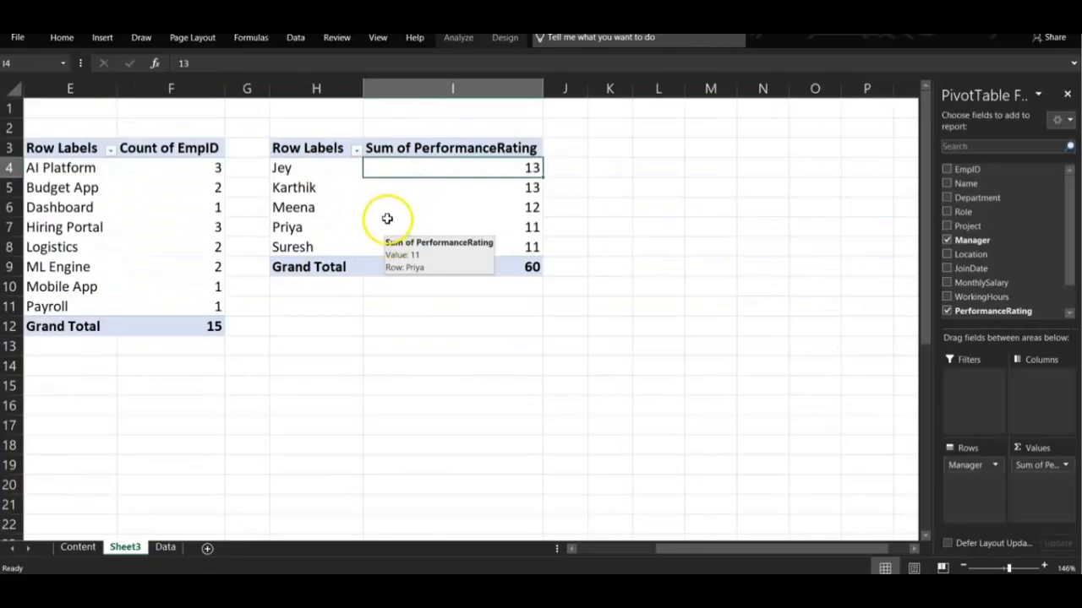
mouse_move(375, 207)
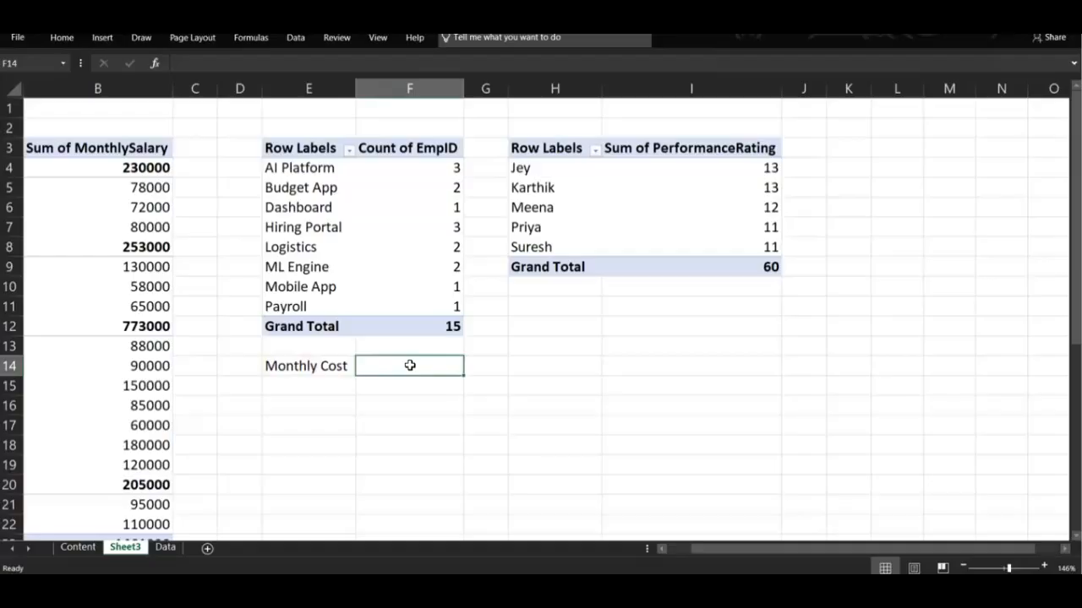
Step: Calculate the Monthly Cost in F14 of Sheet3 as the sum of the EmployeeStat table's MonthlySalary column
type("=")
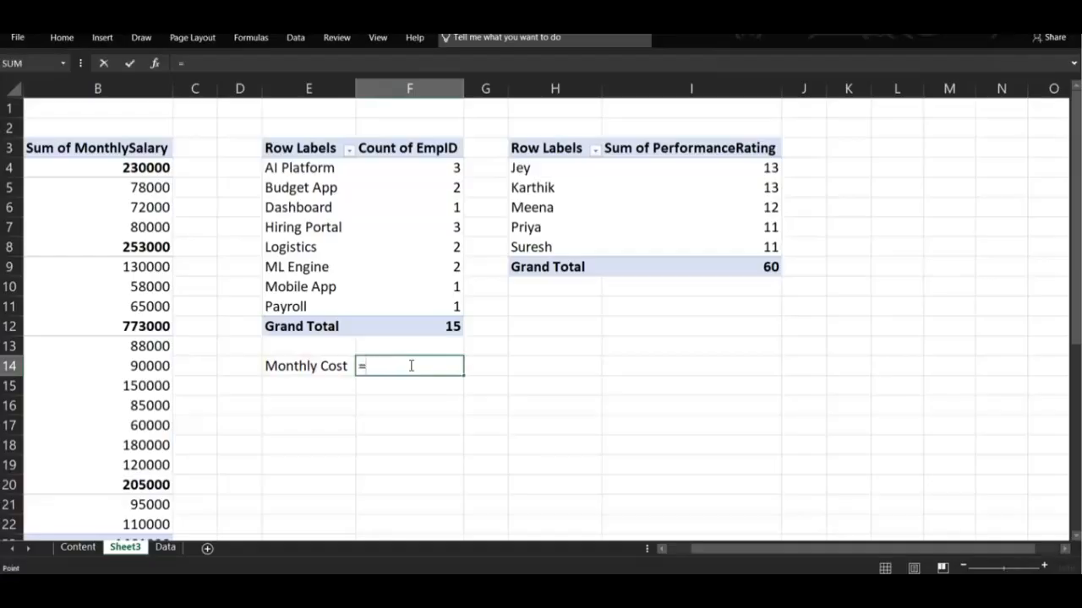
key("ctrl+Page_Down")
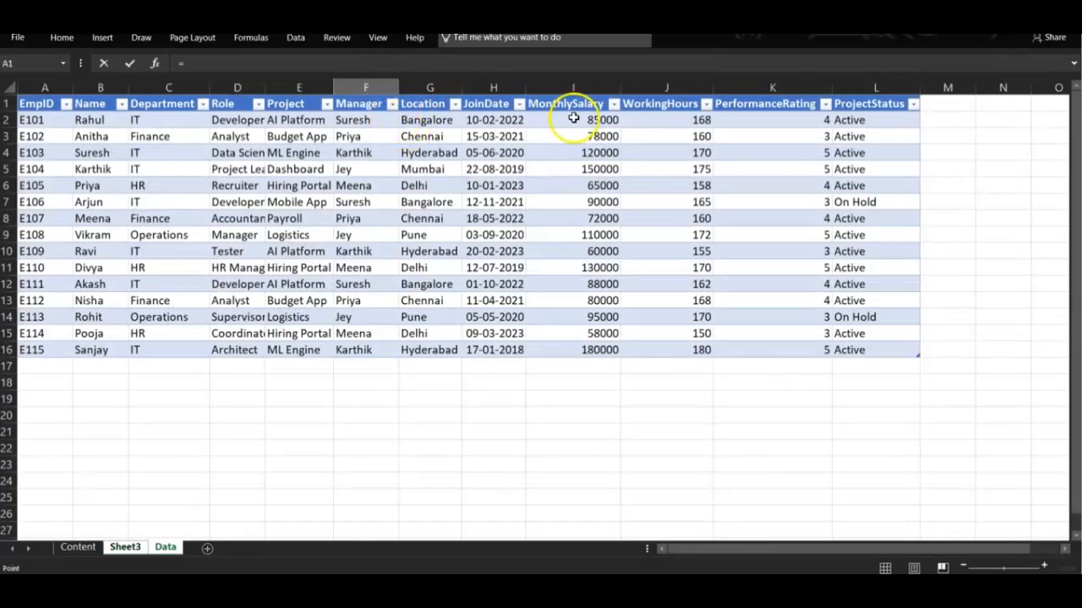
left_click_drag(573, 119, 585, 353)
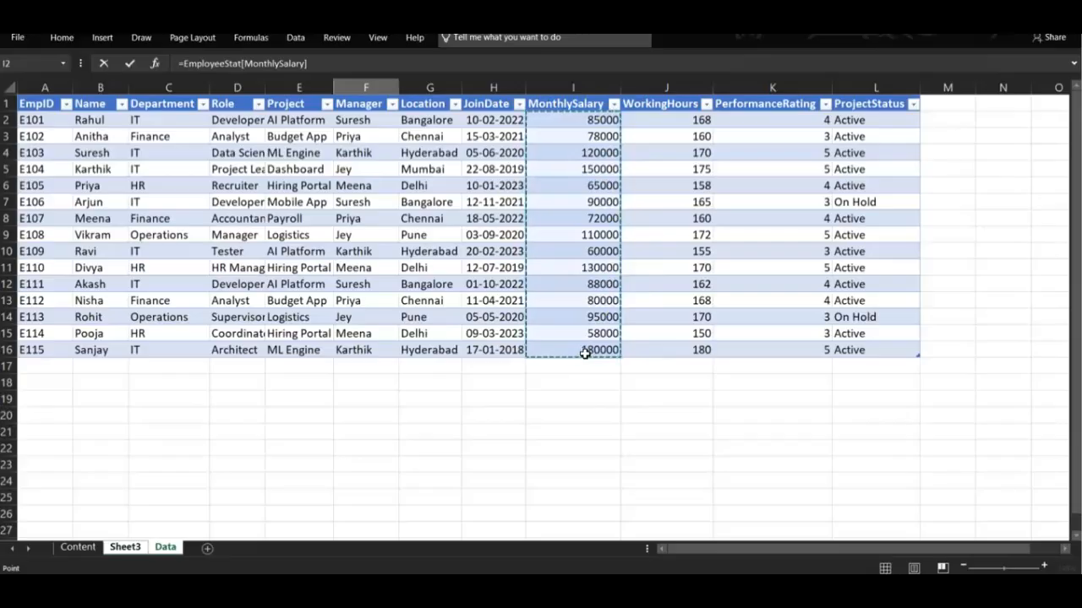
key("Return")
Step: Add the label Yearly Cost in E15 and calculate it in F15 as the monthly cost in F14 multiplied by 12
left_click(323, 383)
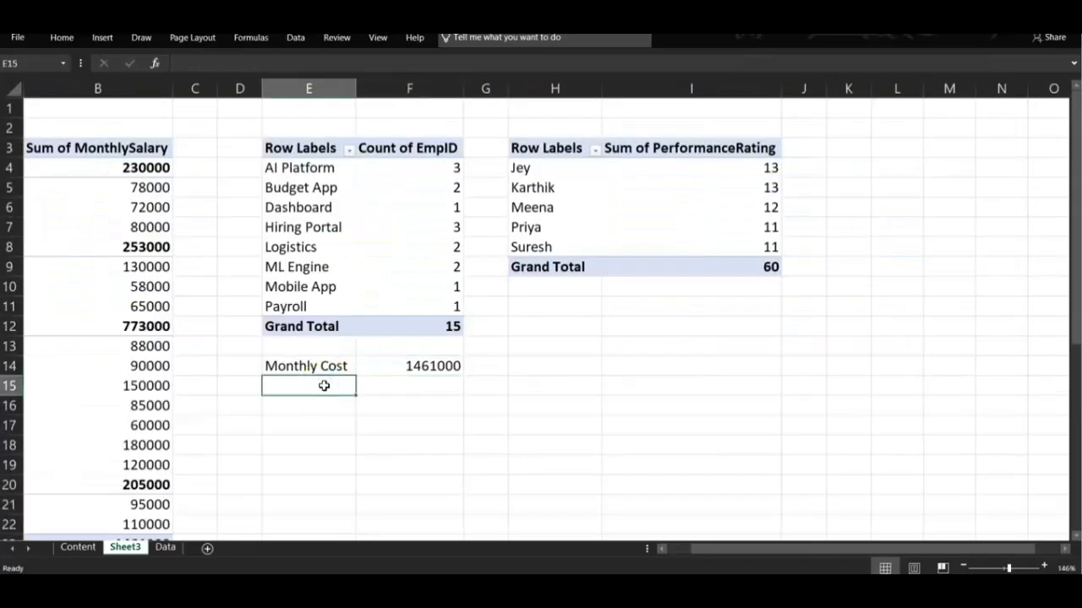
type("Yearly Cost")
key("Tab")
type("=")
key("Up")
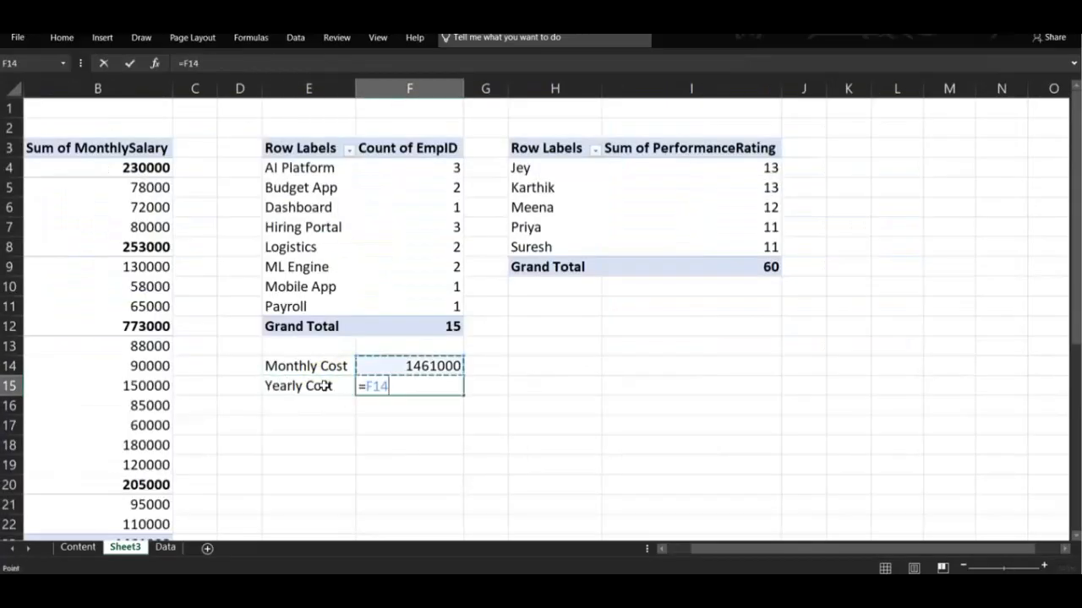
type("*")
key("Return")
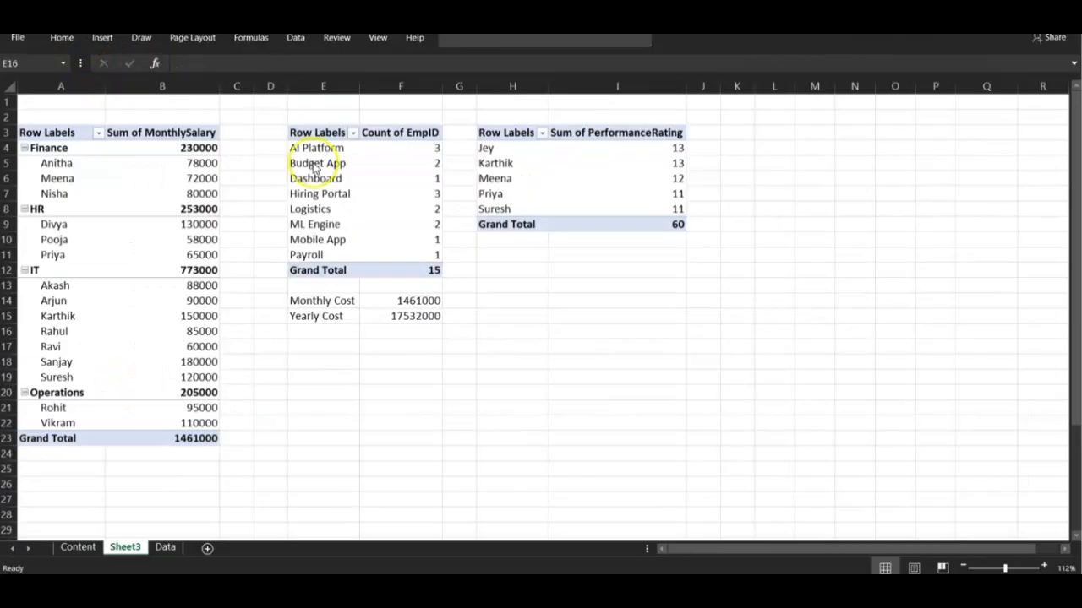
Step: Create another PivotTable from the EmployeeStat table on the existing Sheet3, starting at cell H14
left_click(166, 549)
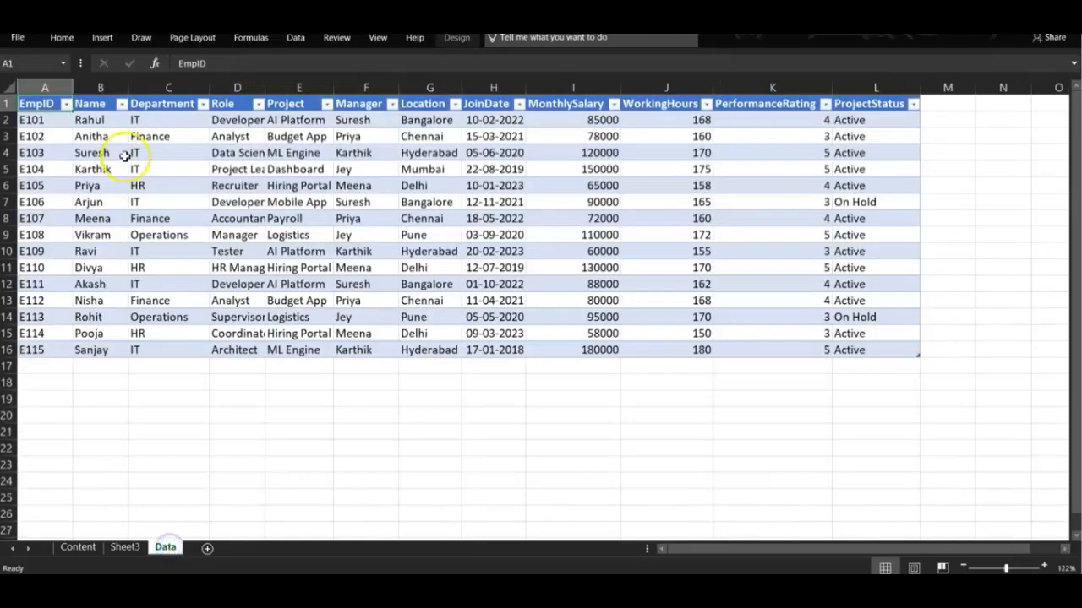
left_click(160, 152)
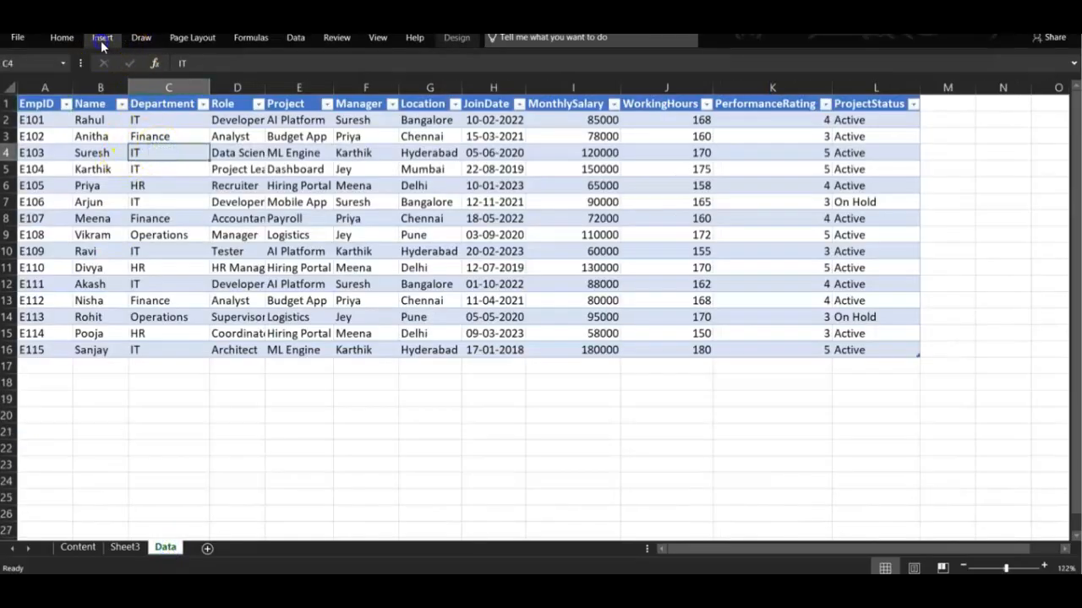
left_click(102, 39)
key("Escape")
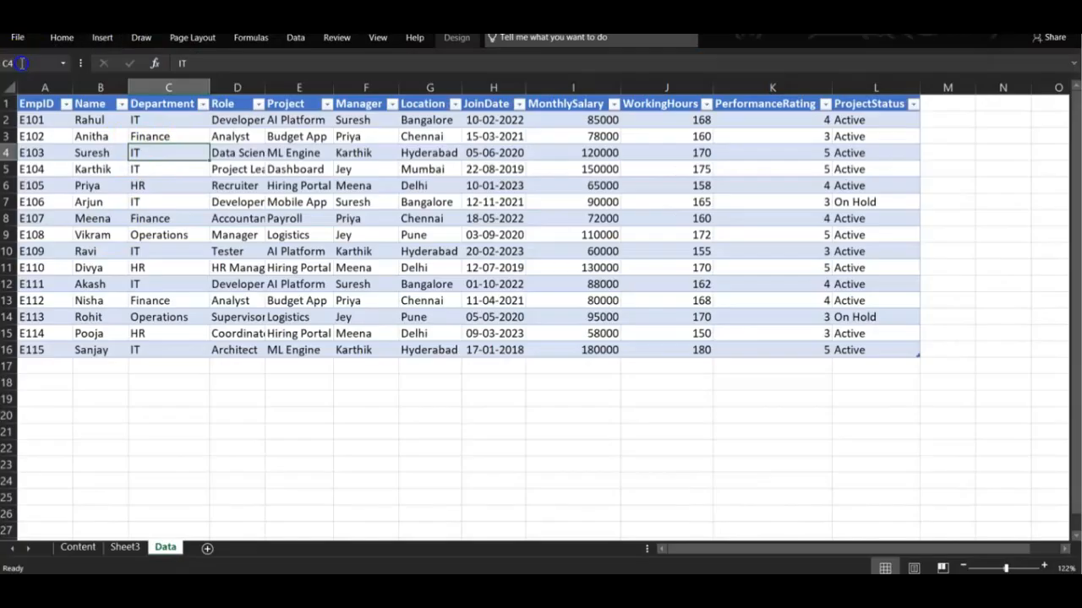
left_click(712, 323)
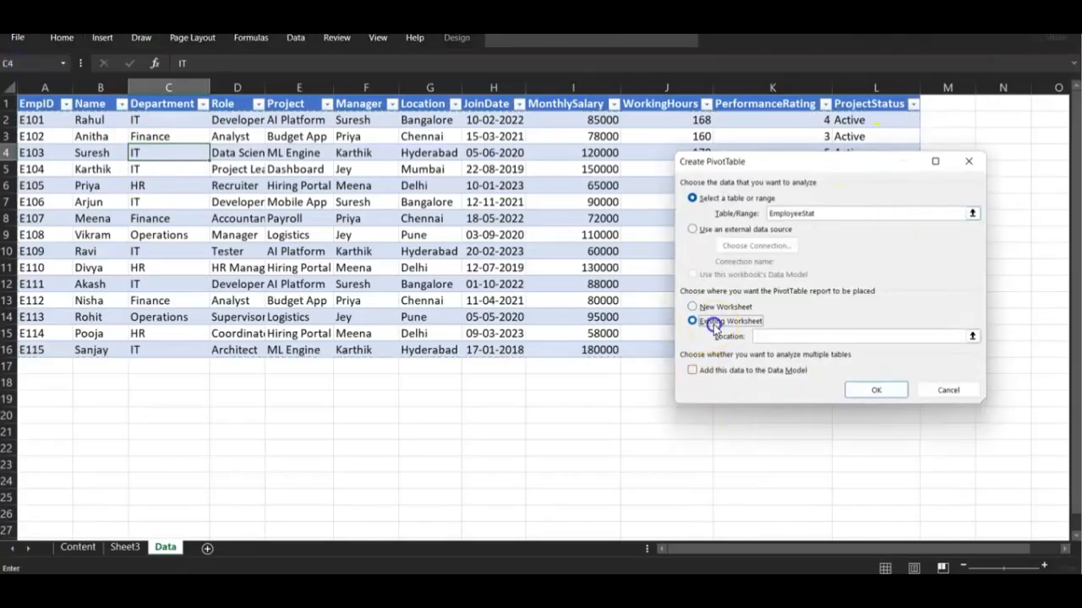
left_click(972, 336)
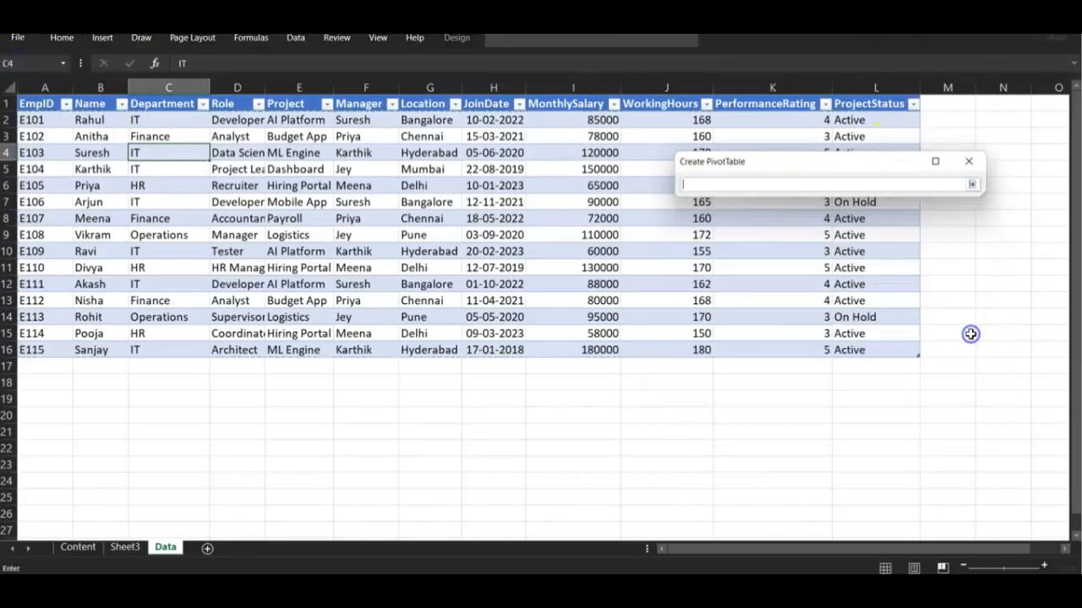
left_click(126, 550)
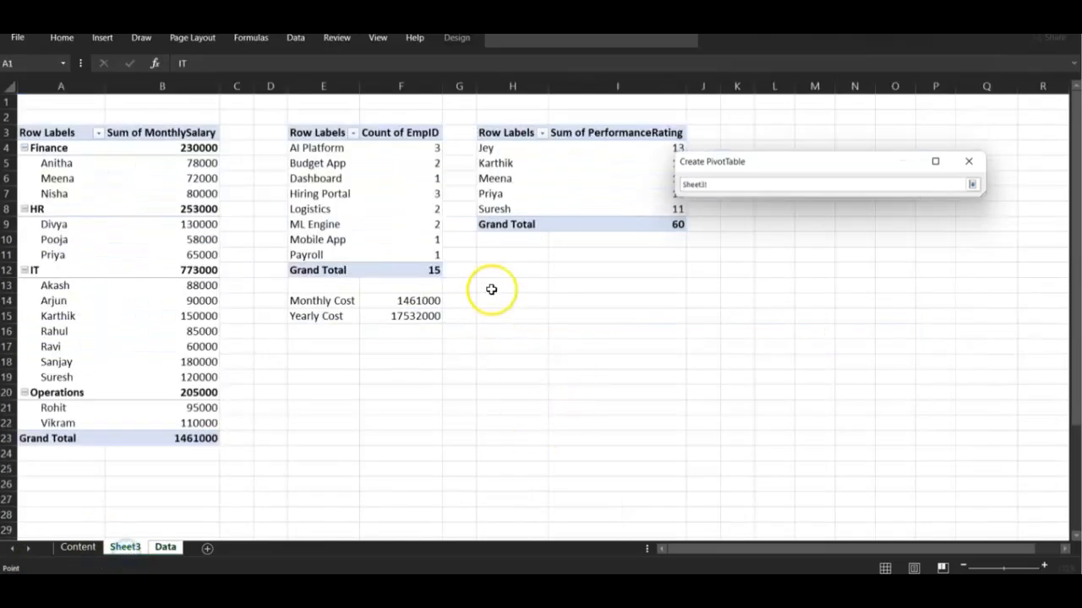
left_click_drag(490, 299, 696, 411)
left_click(871, 389)
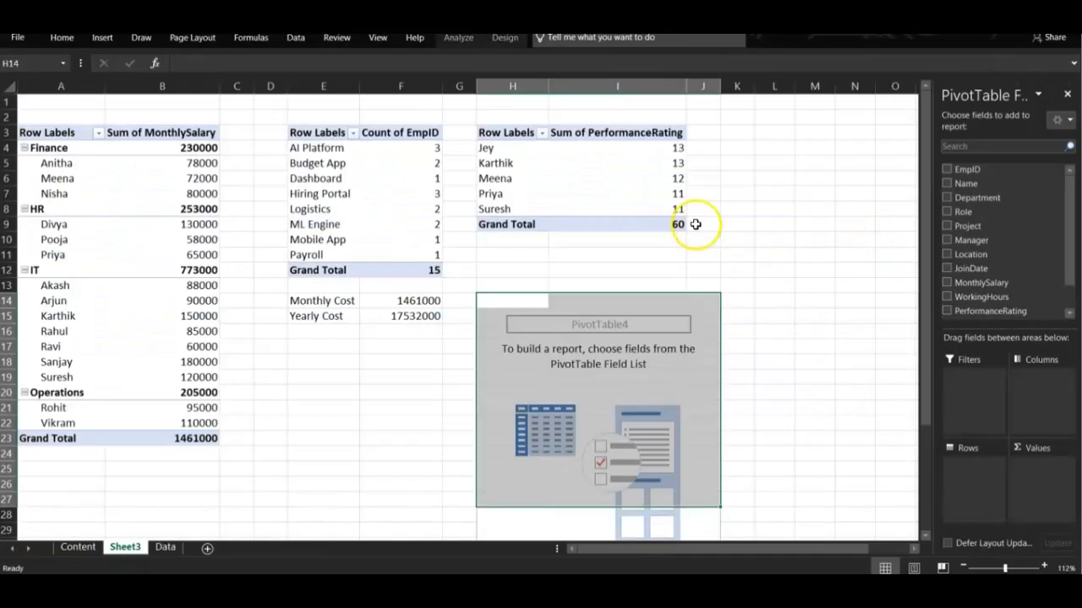
Step: Add Department as the row field and MonthlySalary as the summed value field of the new PivotTable
left_click(947, 198)
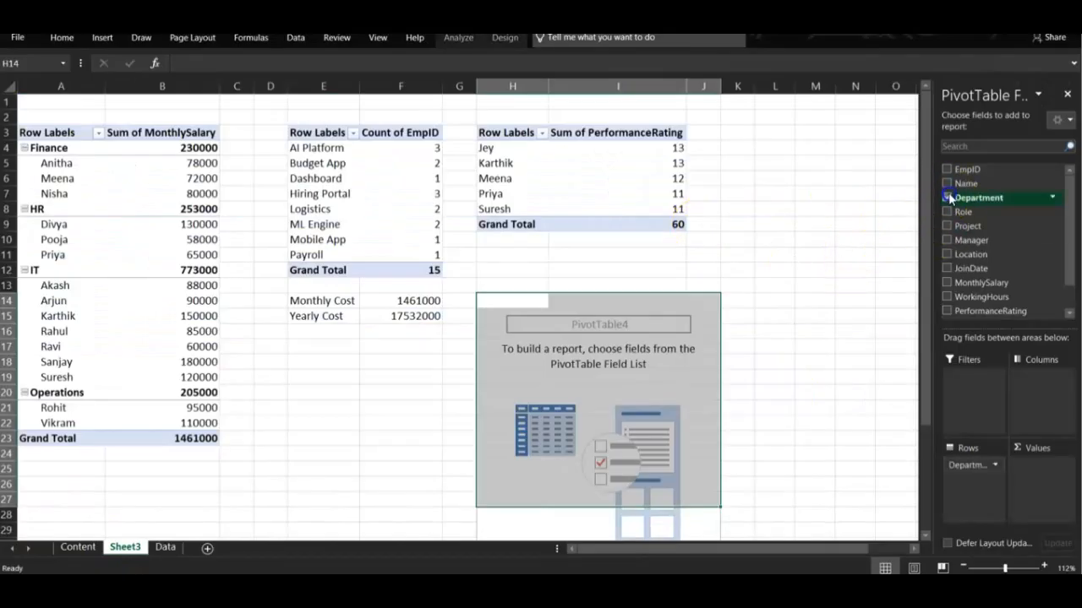
left_click(946, 283)
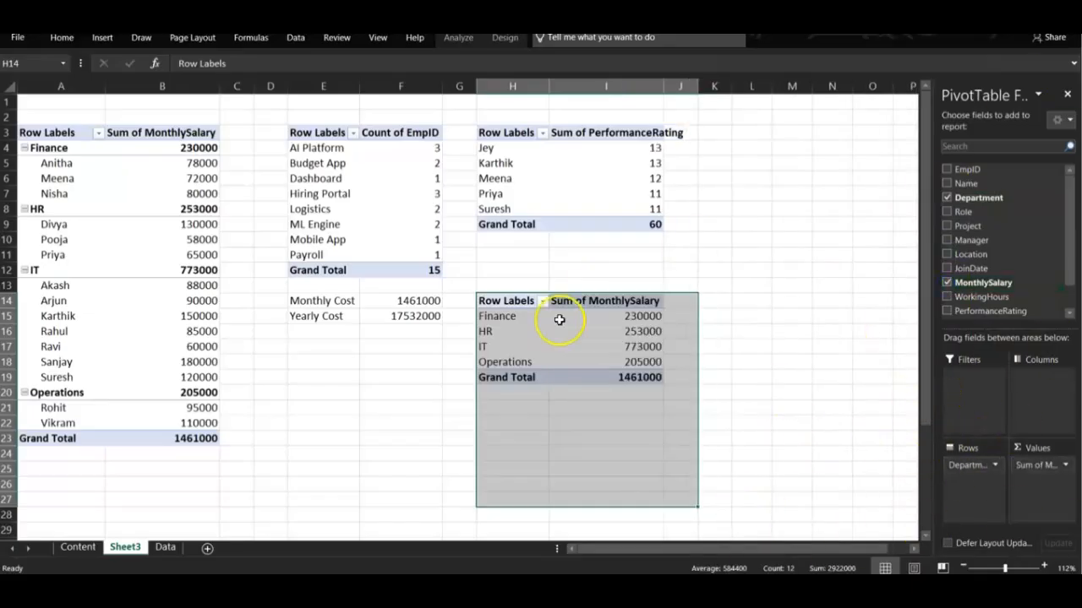
left_click(605, 375)
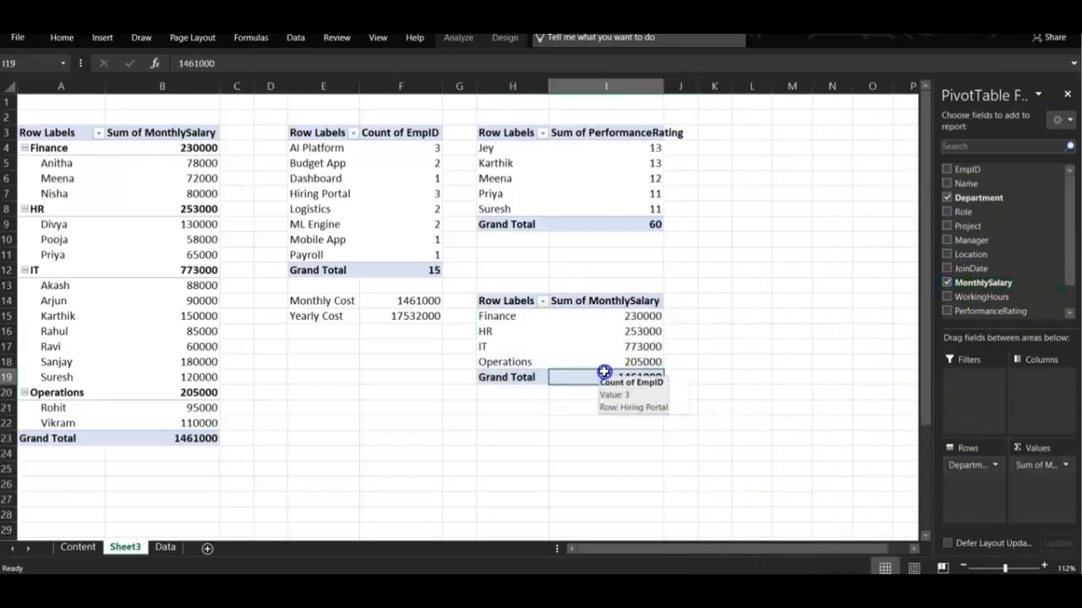
left_click(525, 317)
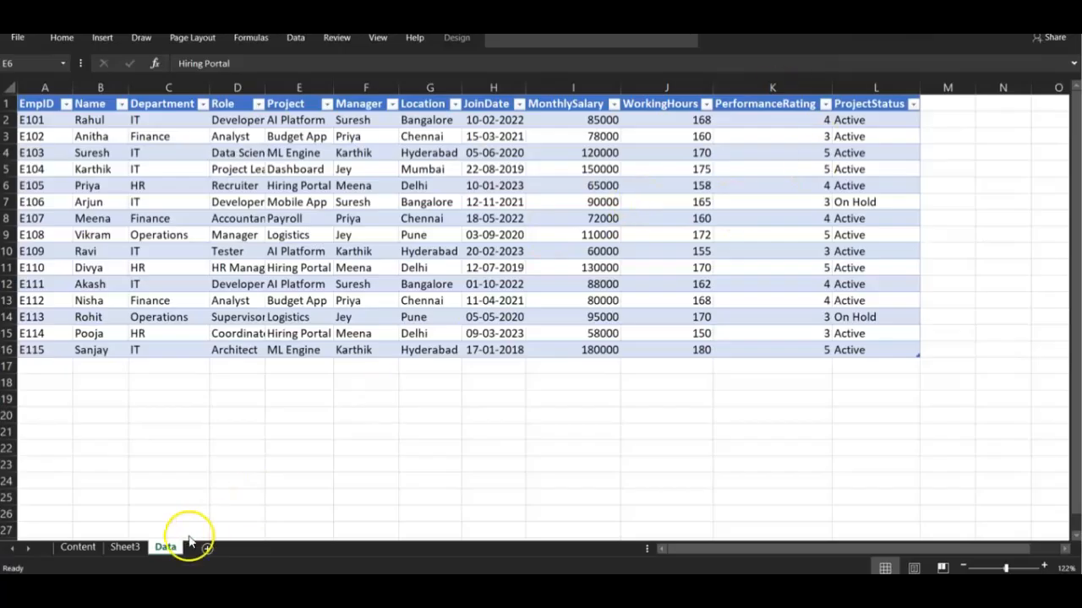
Step: Autofit the Role column on the Data sheet so its full entries fit
left_click(271, 292)
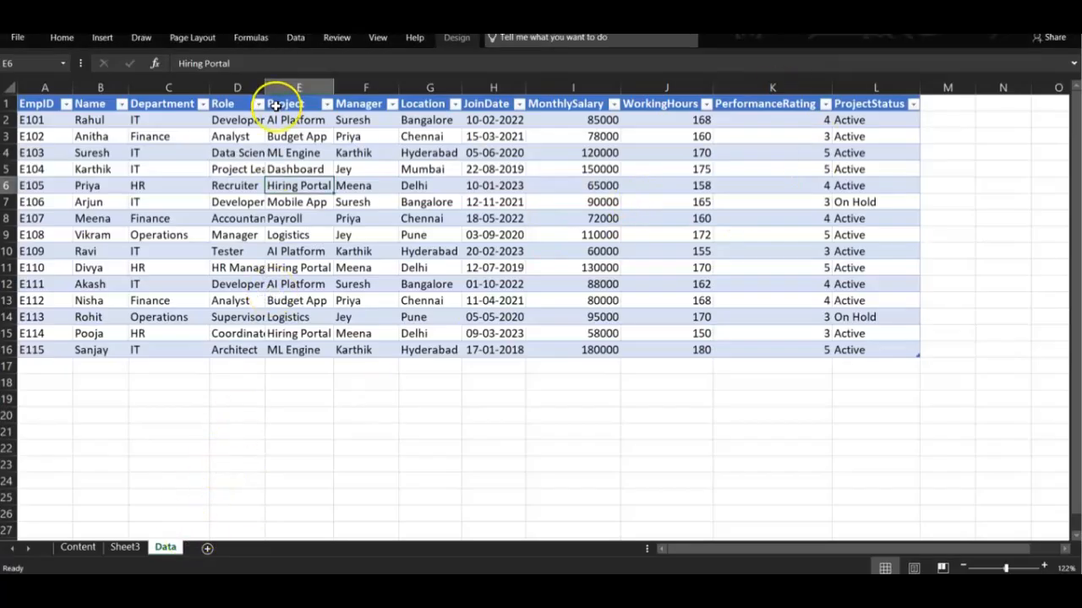
left_click_drag(266, 87, 267, 87)
double_click(267, 88)
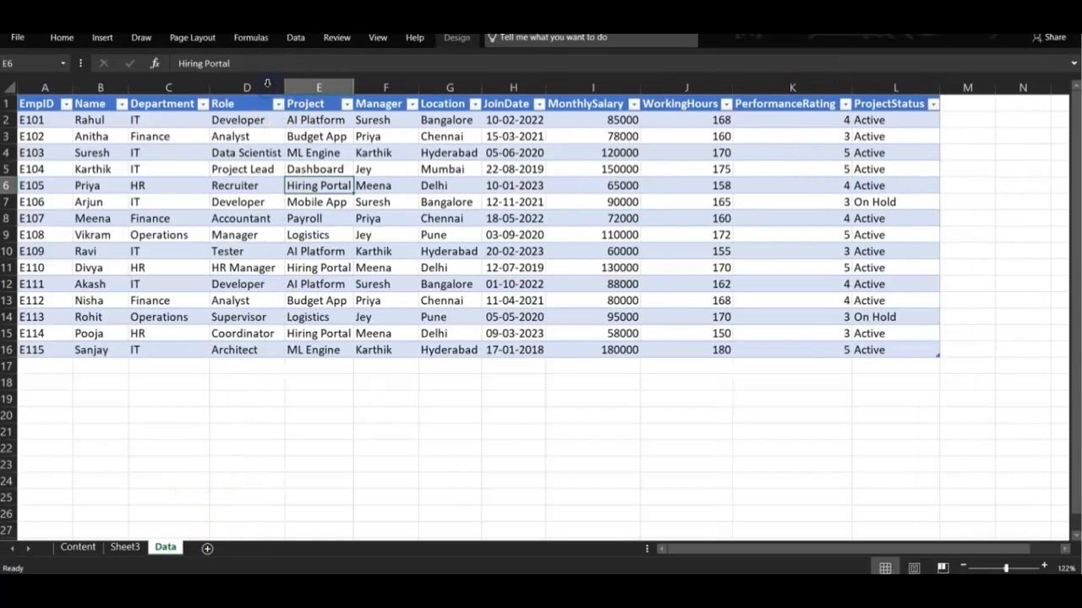
left_click(396, 216)
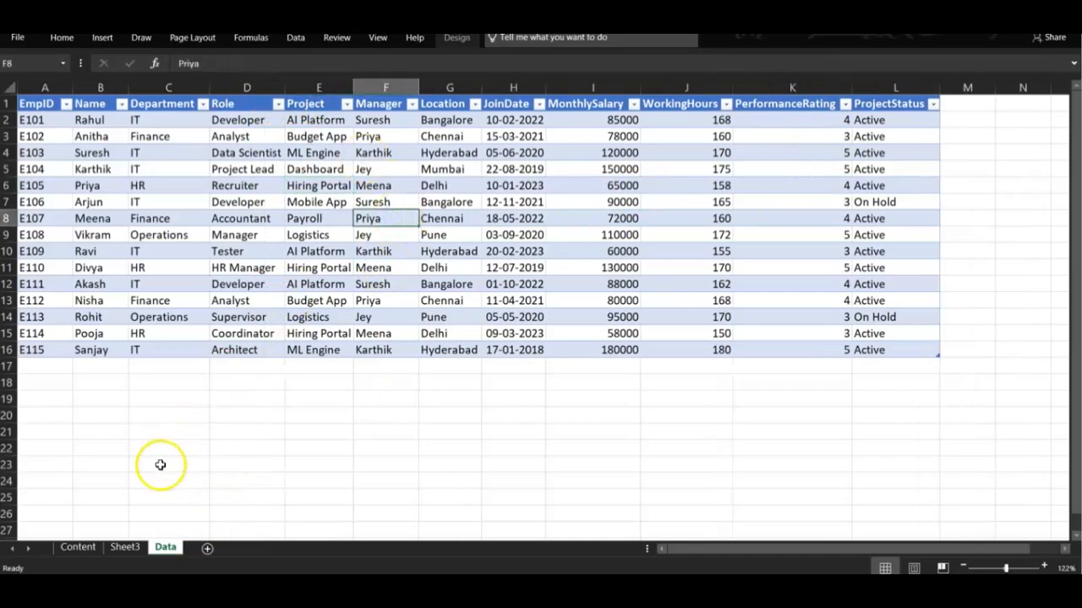
left_click(124, 547)
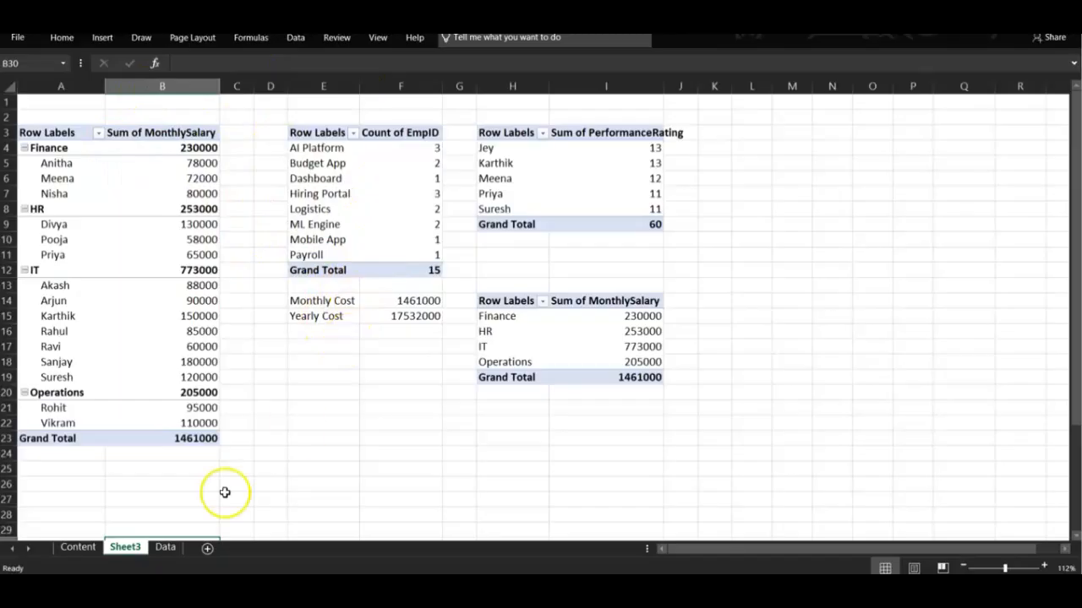
left_click(165, 547)
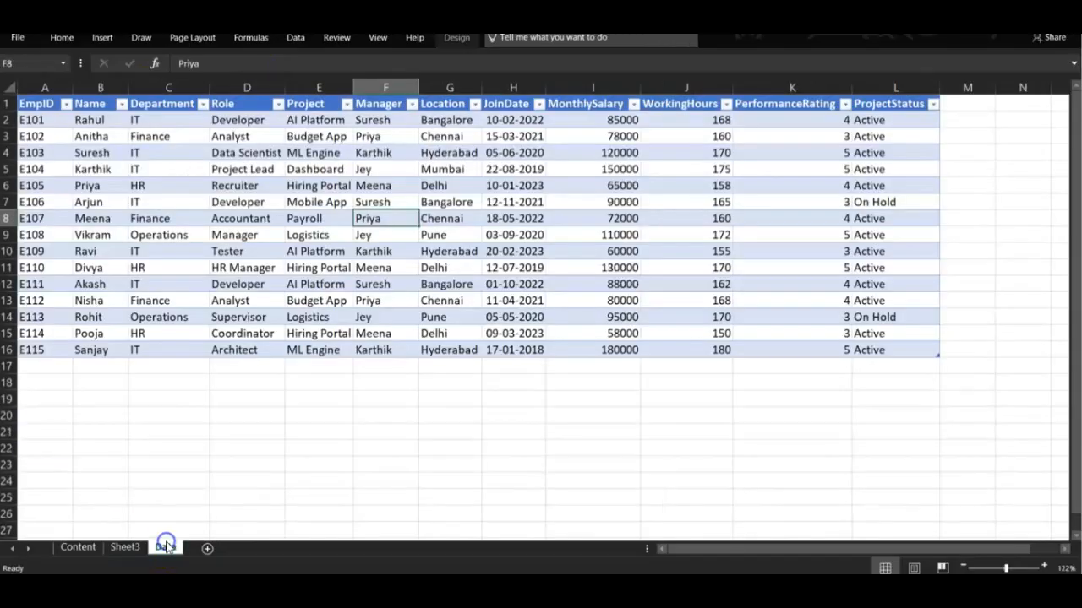
left_click(243, 188)
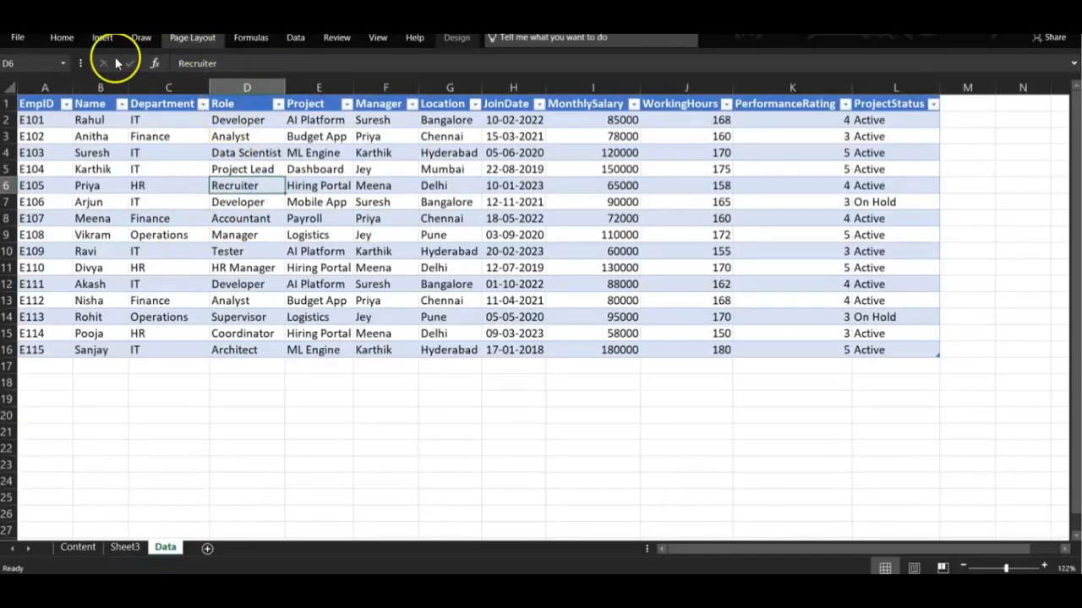
left_click(297, 38)
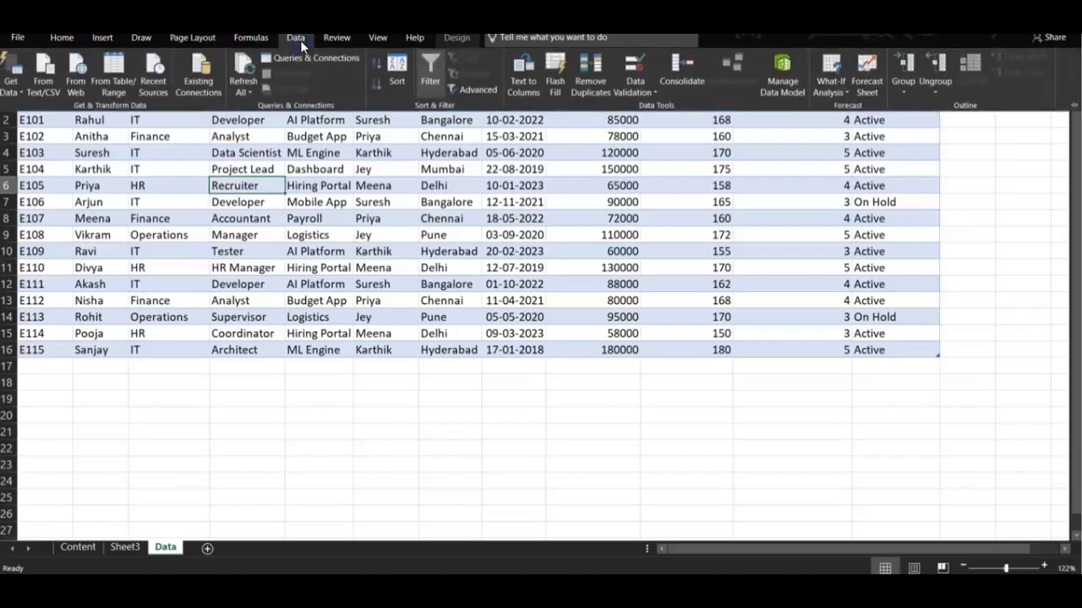
left_click(114, 67)
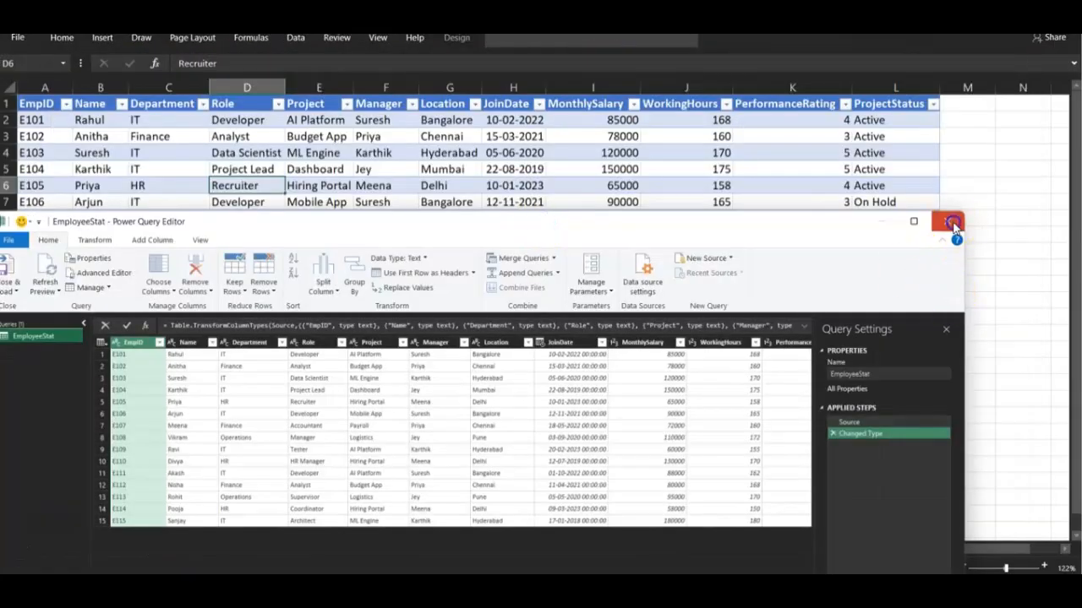
left_click(946, 221)
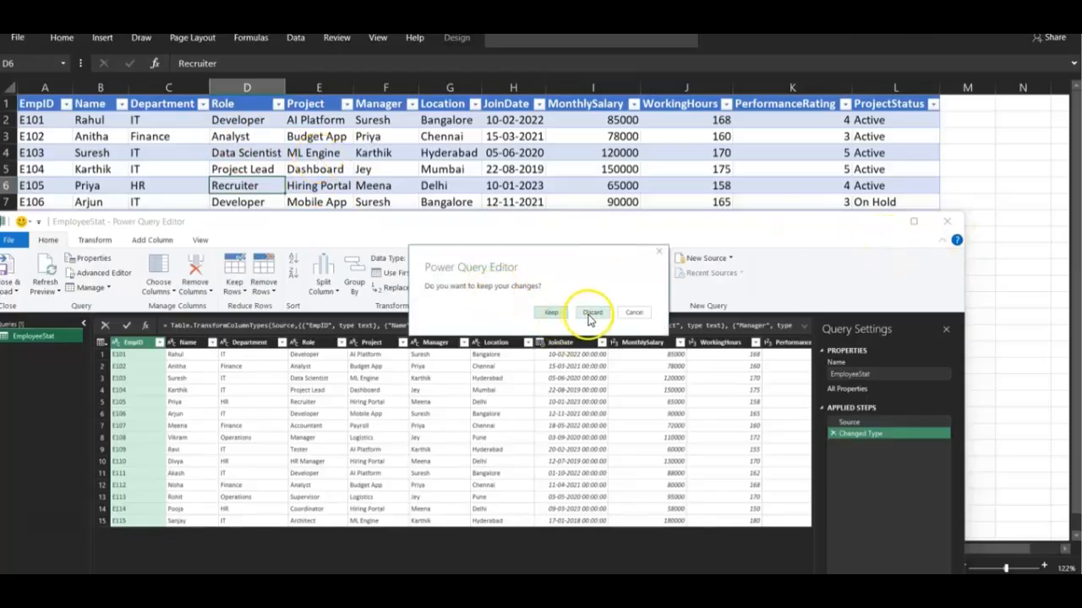
left_click(551, 313)
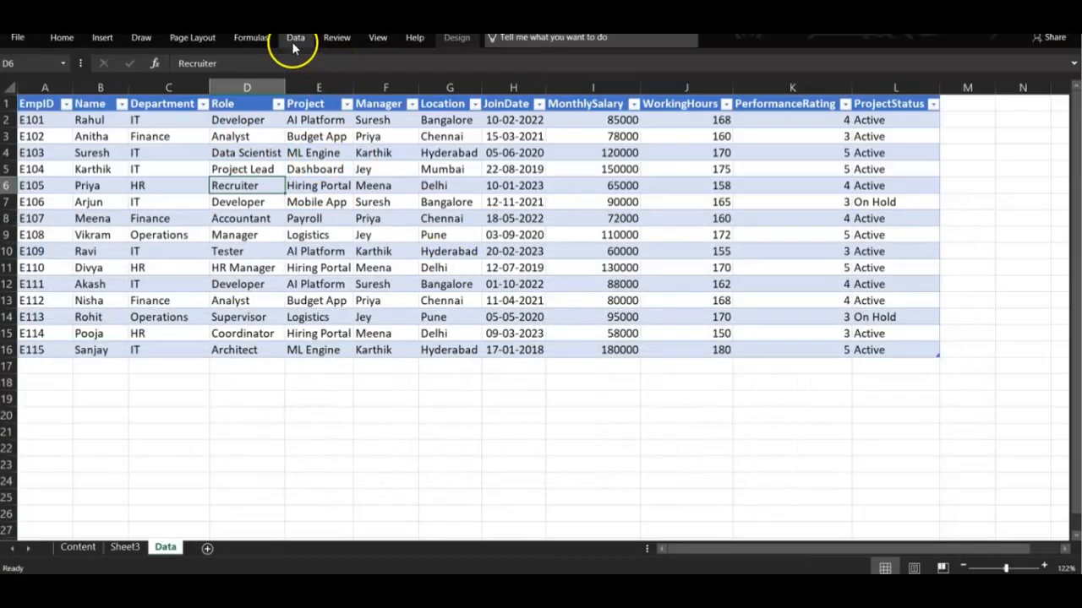
Step: Open the EmployeeStat table in Power Query Editor and change the JoinDate column's data type to Date, replacing the current conversion
left_click(296, 38)
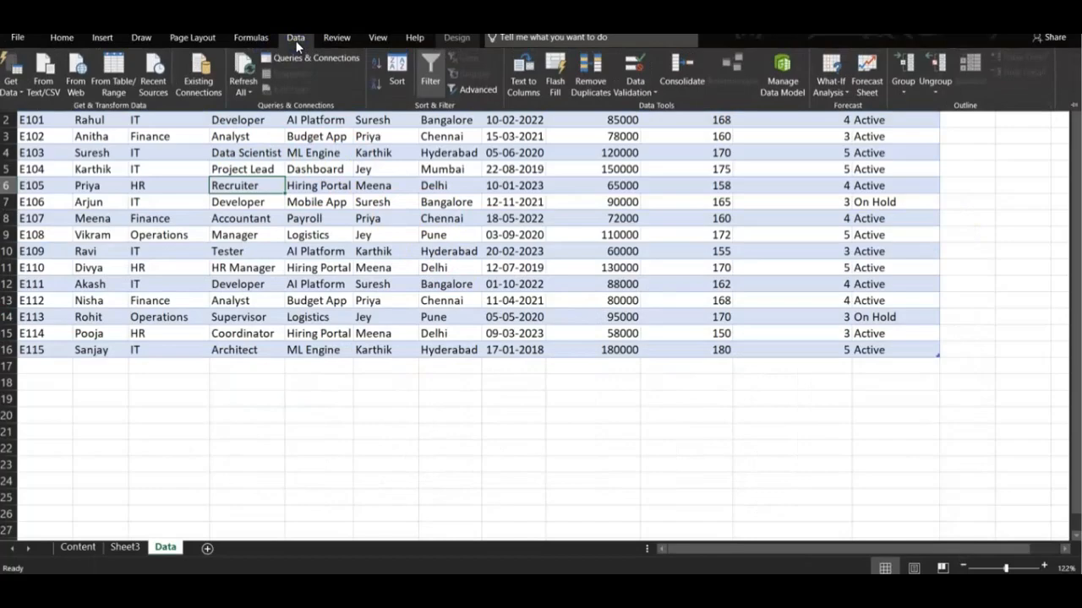
left_click(120, 89)
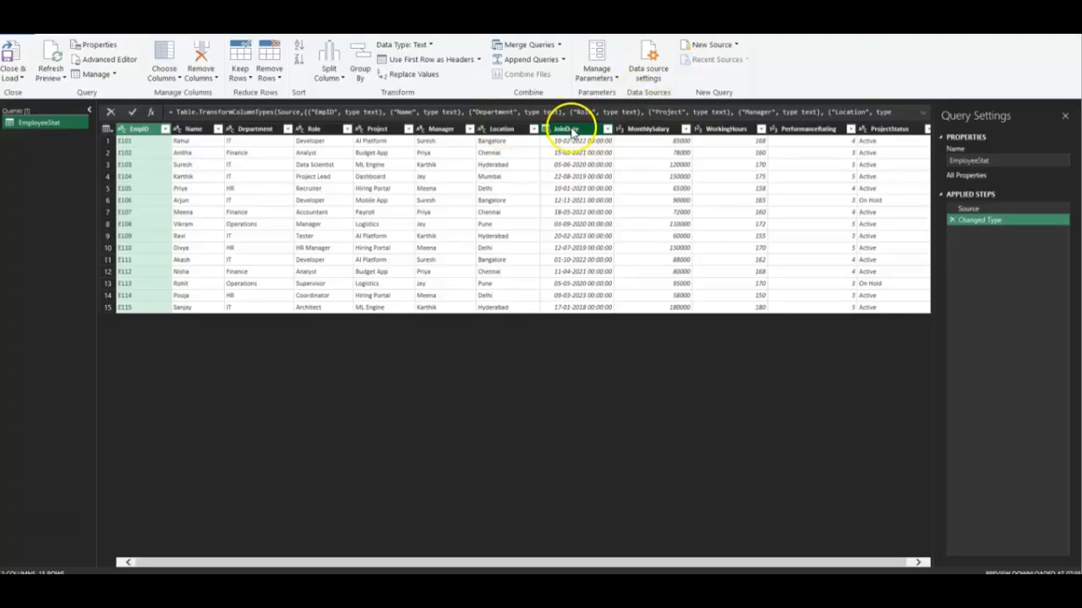
left_click(570, 129)
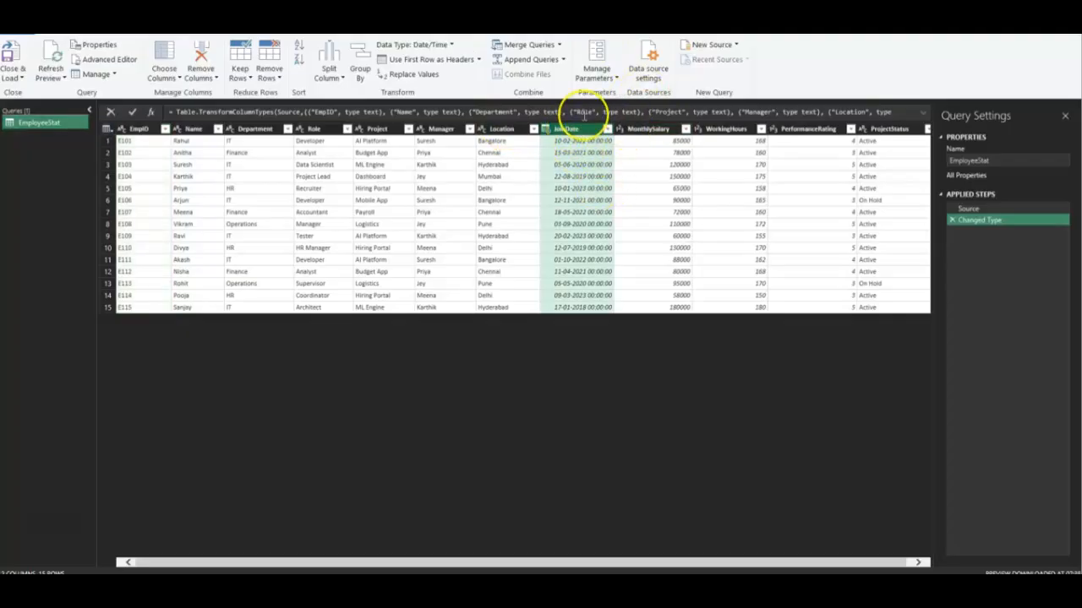
left_click(428, 46)
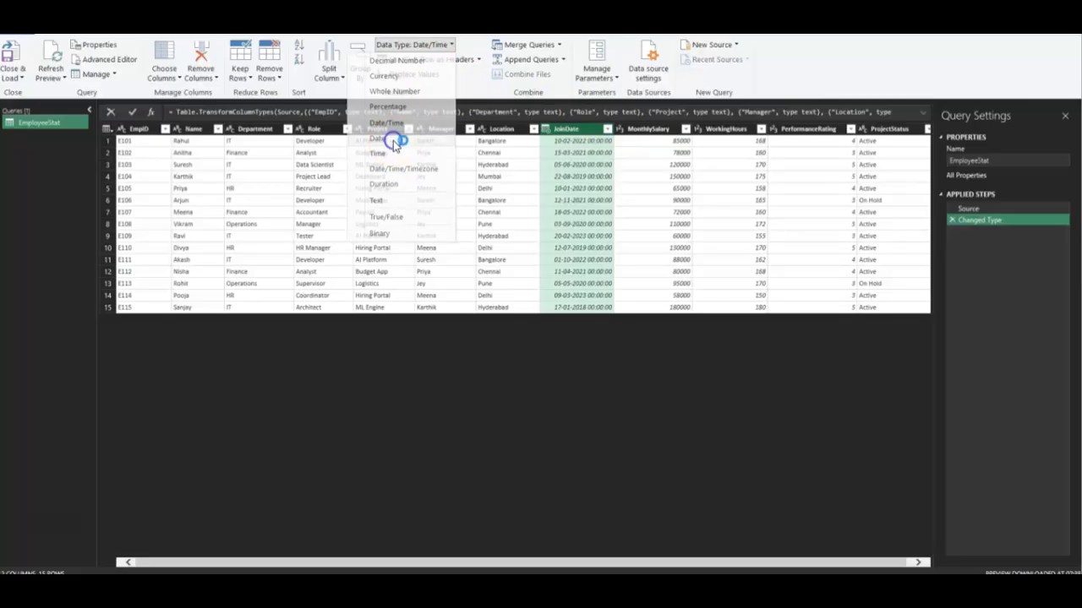
left_click(392, 140)
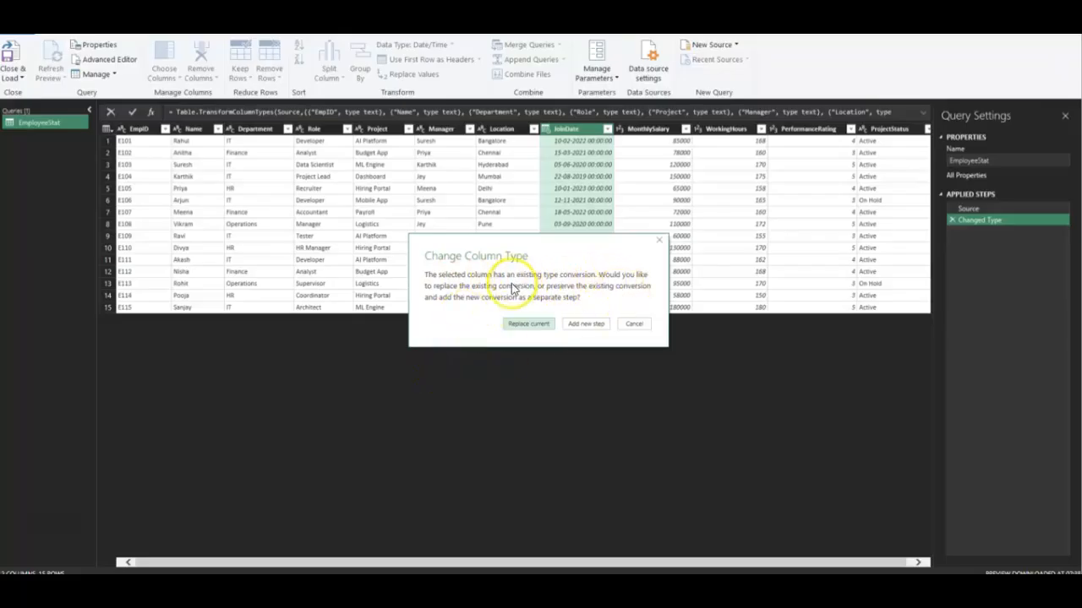
left_click(528, 324)
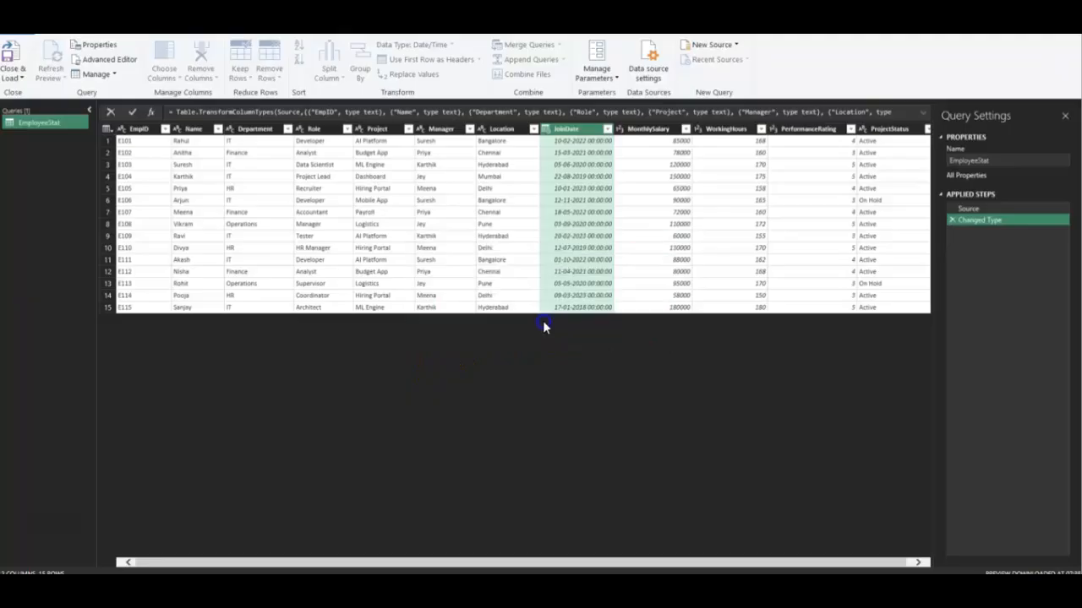
left_click(594, 165)
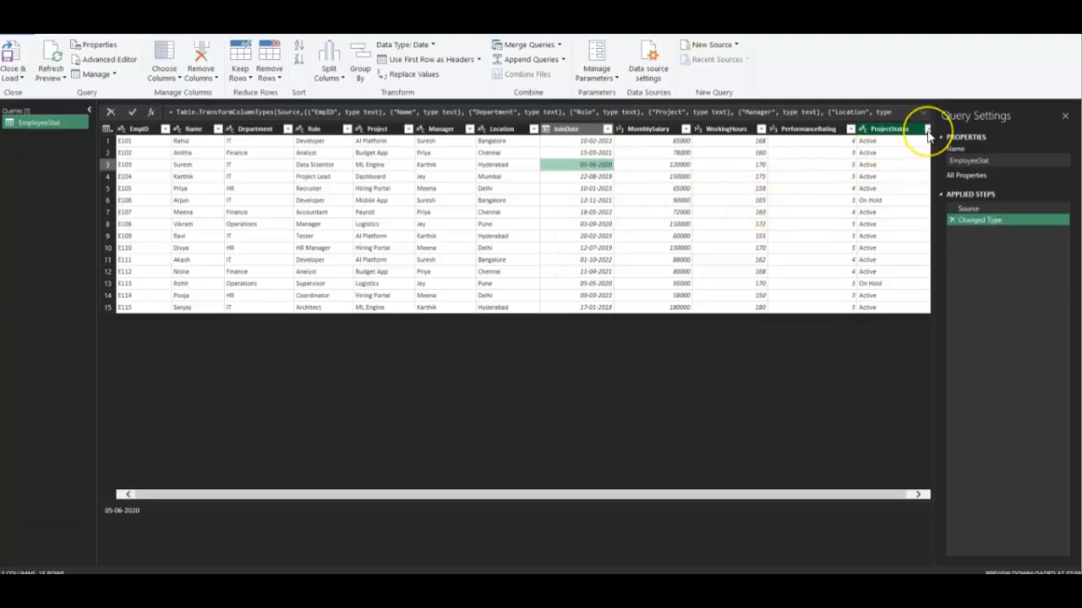
left_click(885, 200)
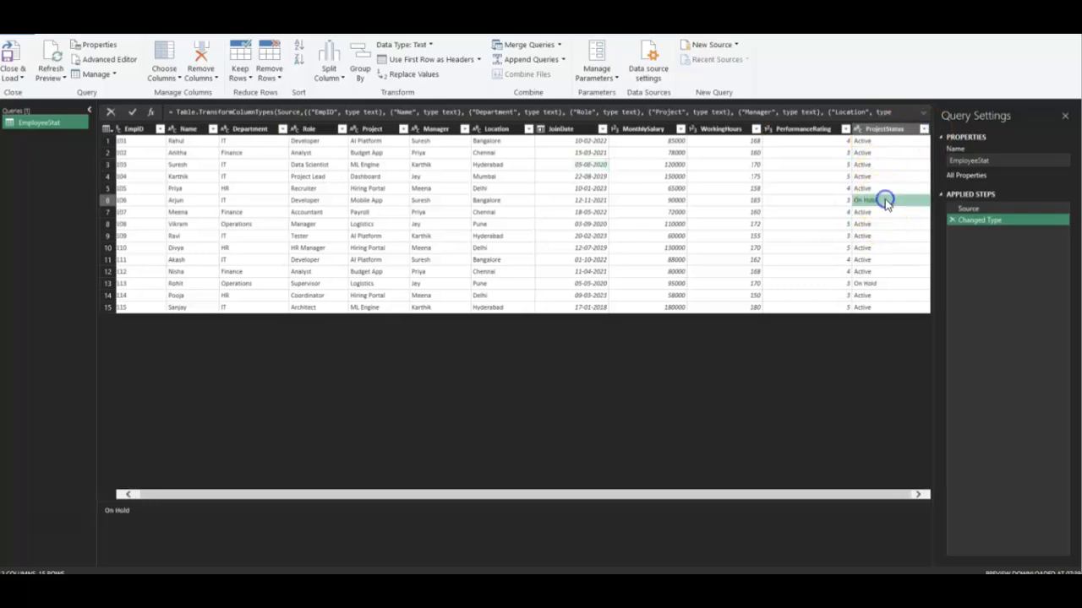
Step: Filter the ProjectStatus column to exclude On Hold rows and keep only Active ones
left_click(879, 283)
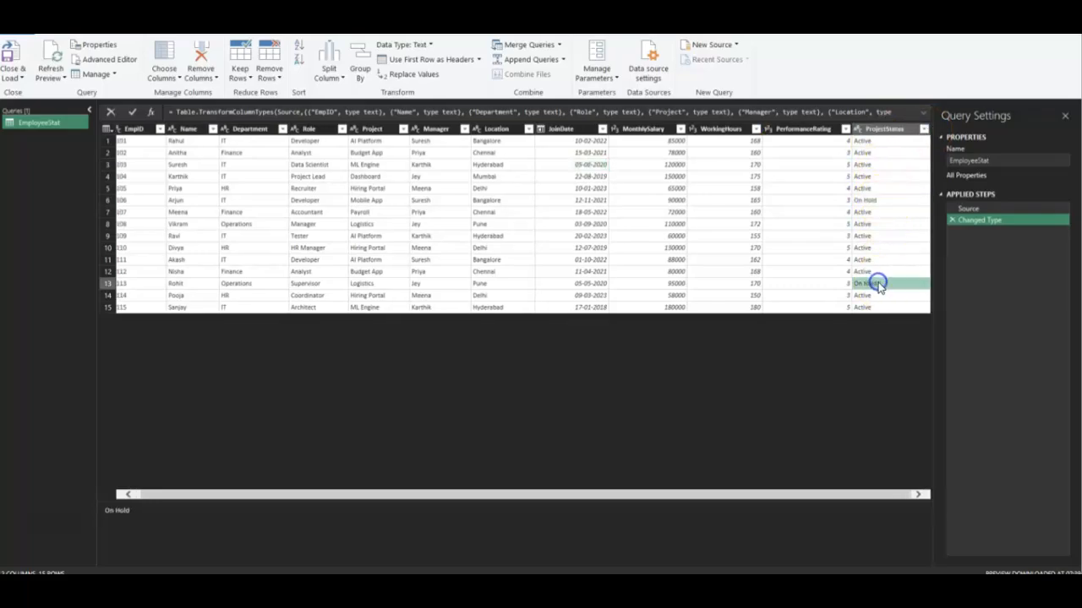
left_click(924, 129)
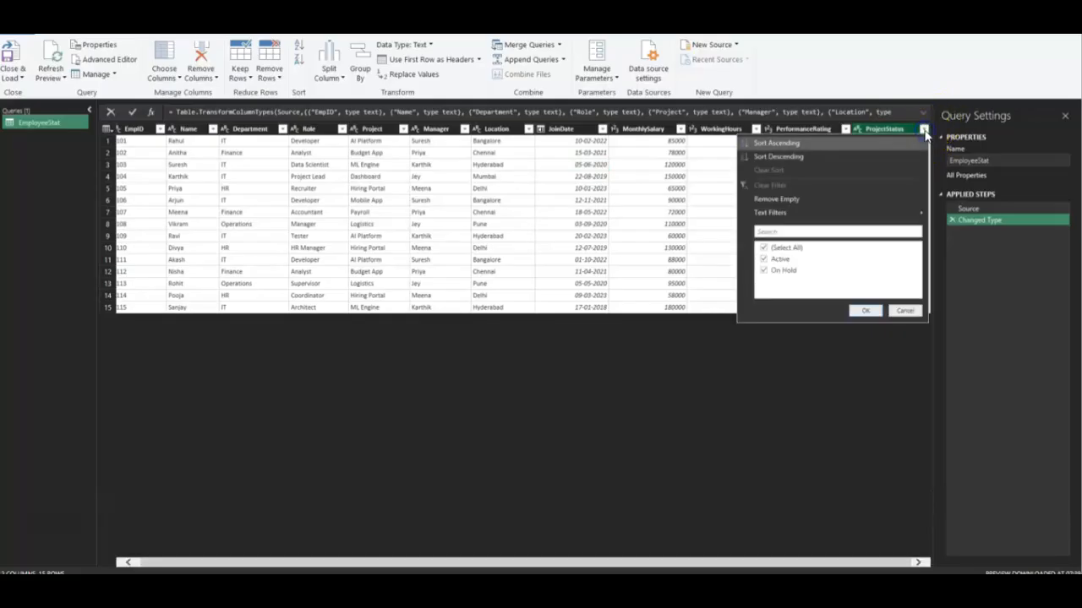
left_click(764, 271)
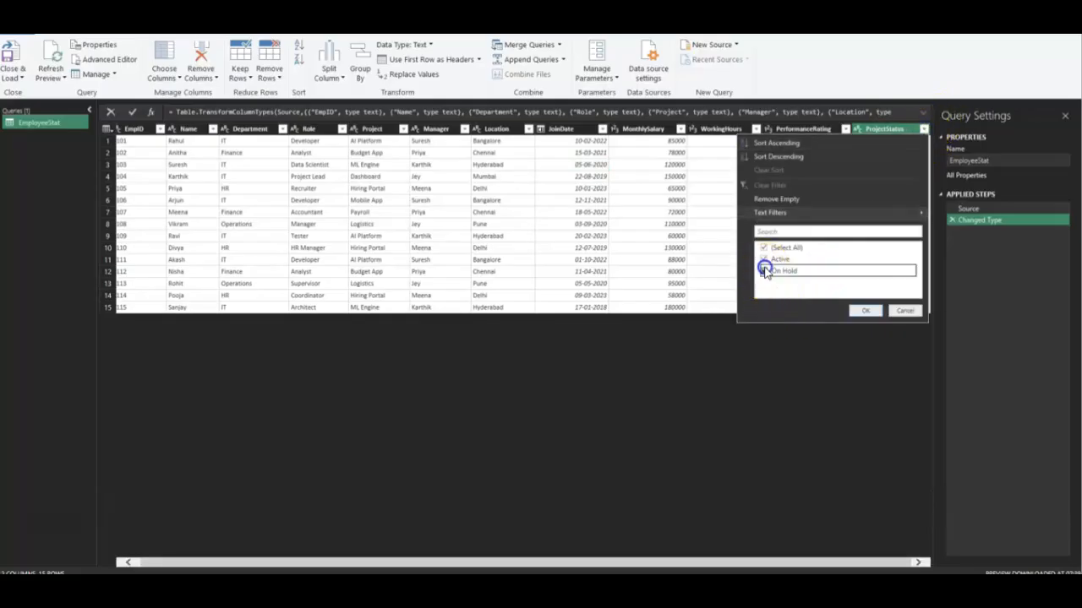
left_click(866, 310)
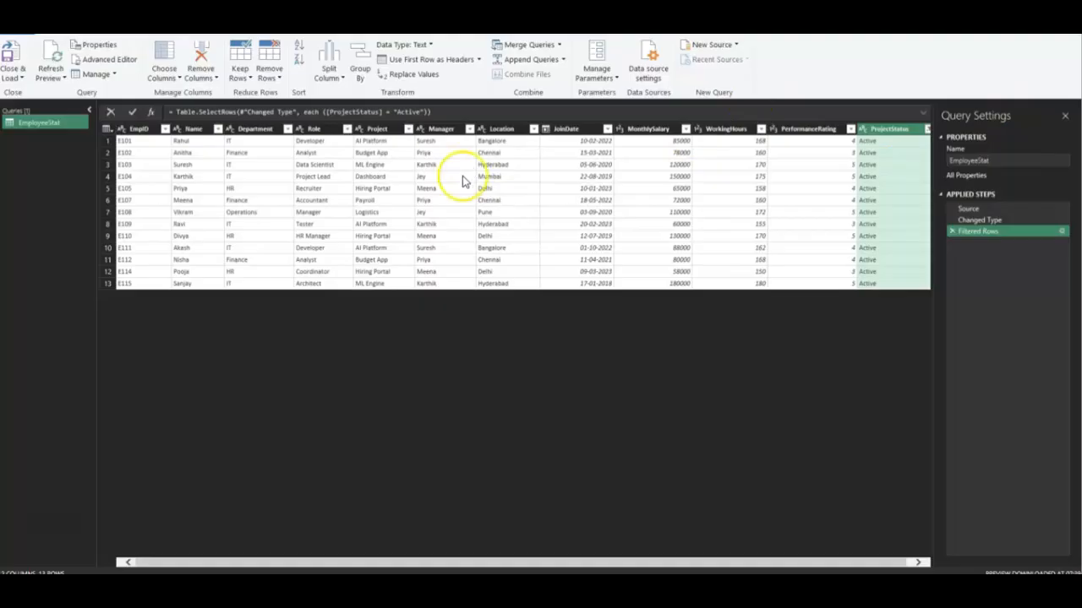
Step: Filter the Location column to keep only the Bangalore and Chennai rows
left_click(533, 129)
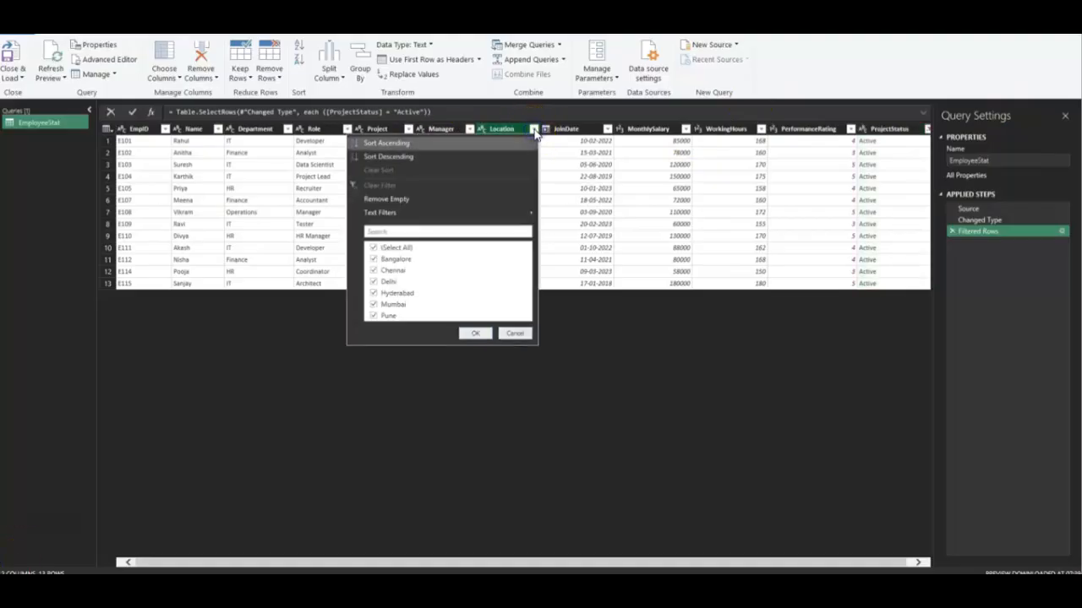
left_click(373, 248)
left_click(375, 260)
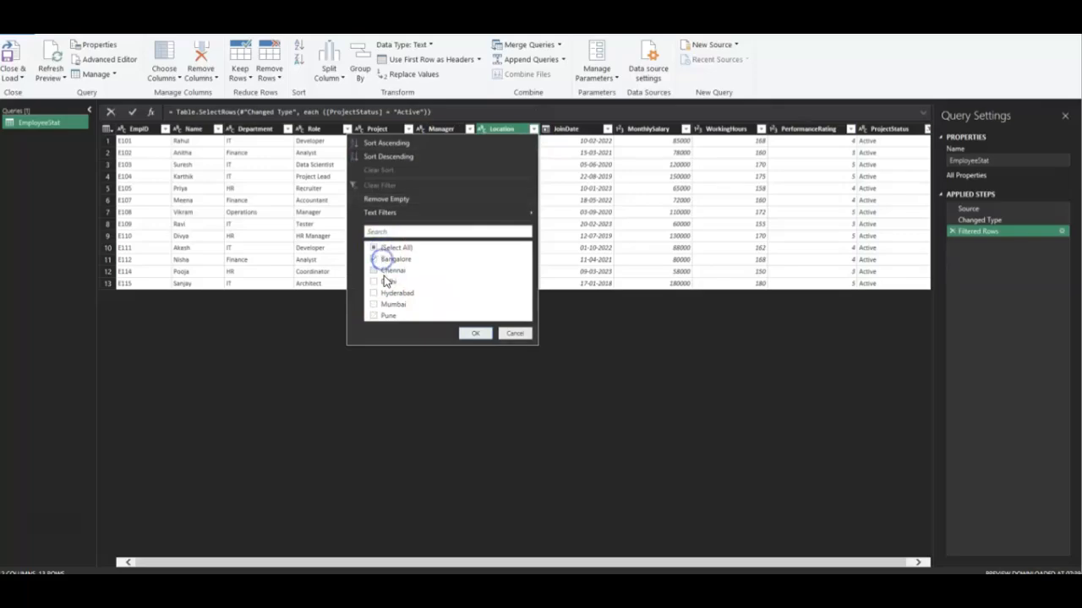
left_click(374, 271)
left_click(476, 333)
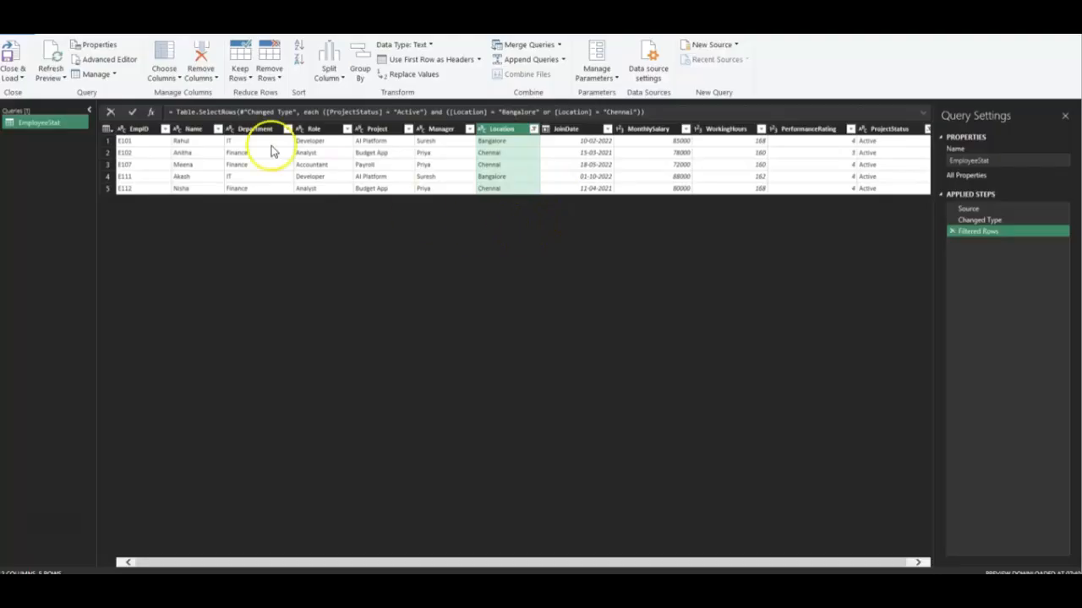
Step: Rename the EmpID column to Employee_ID and the JoinDate column to Date_Joined
left_click(139, 130)
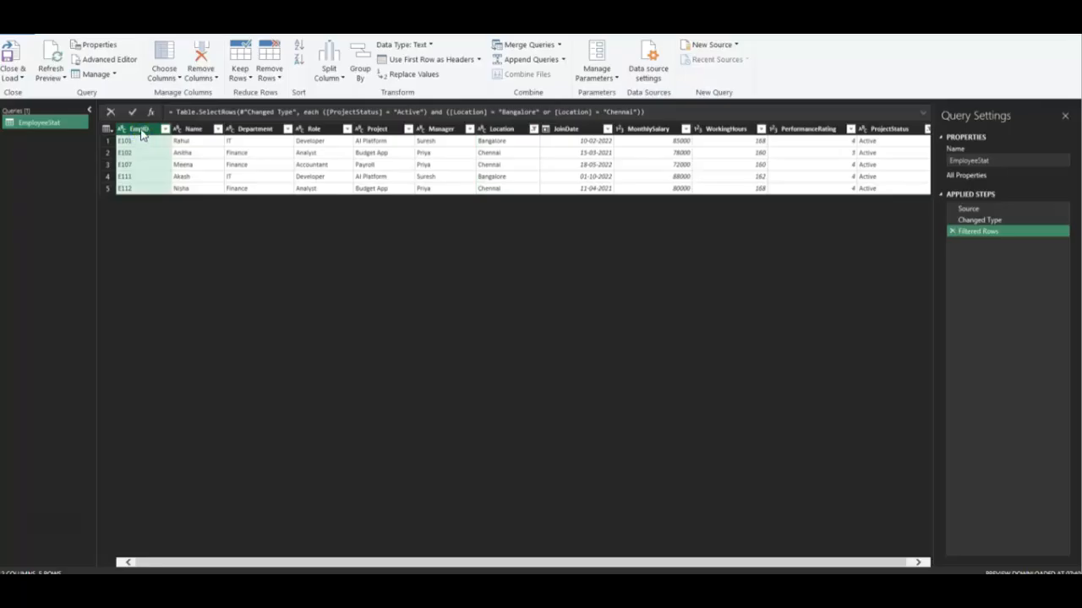
right_click(140, 132)
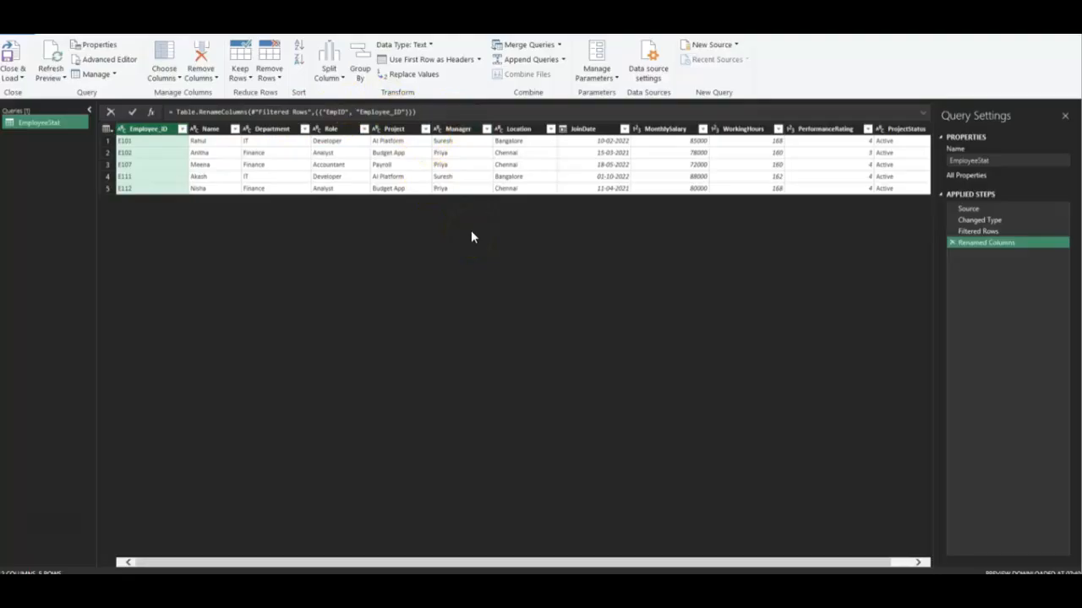
left_click(565, 129)
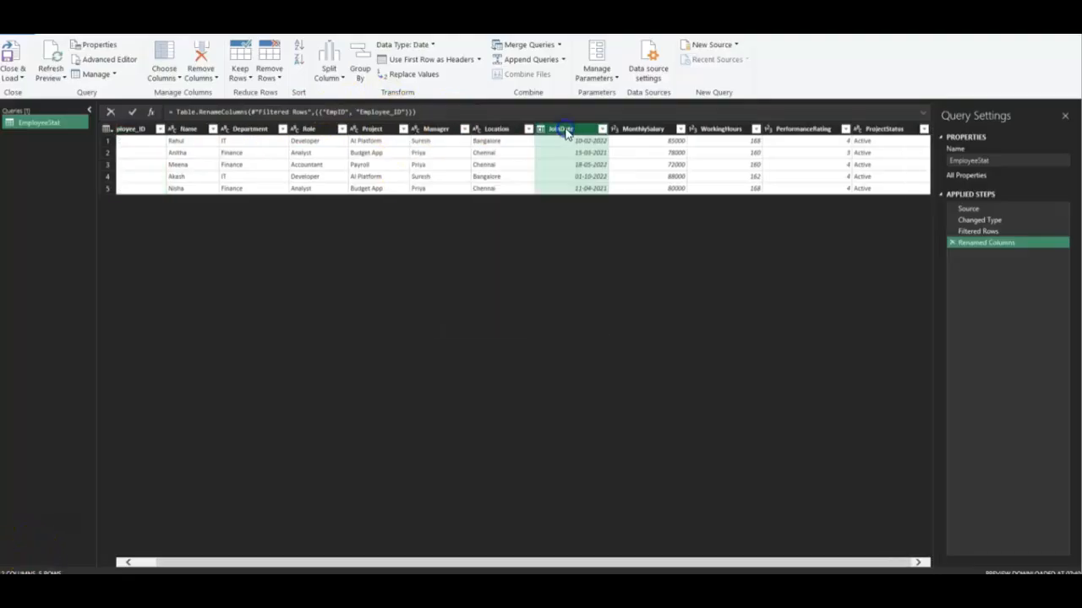
right_click(565, 129)
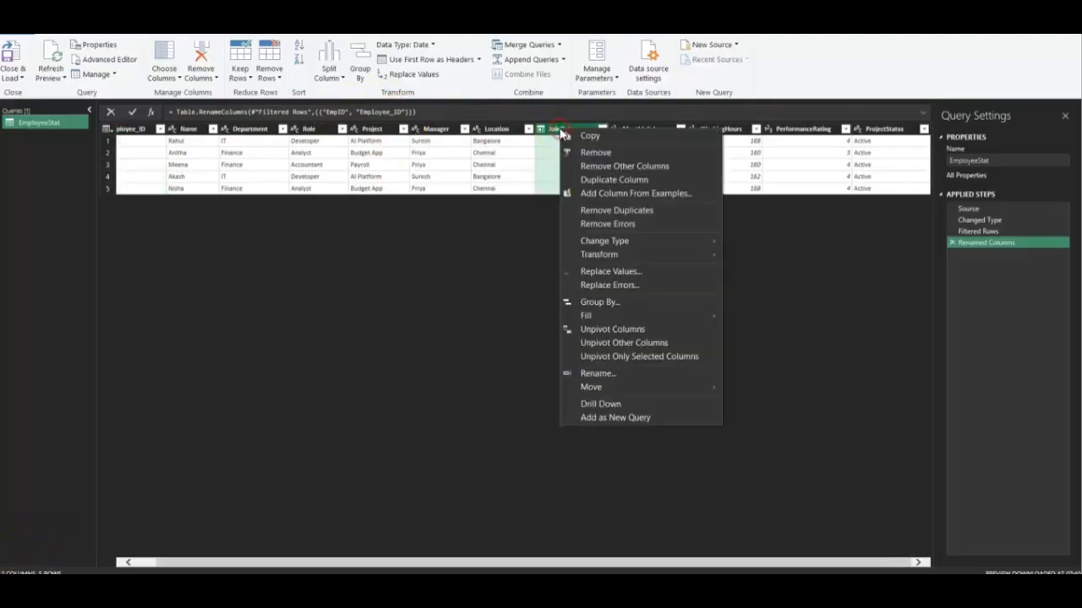
left_click(641, 373)
type("Date_Joined")
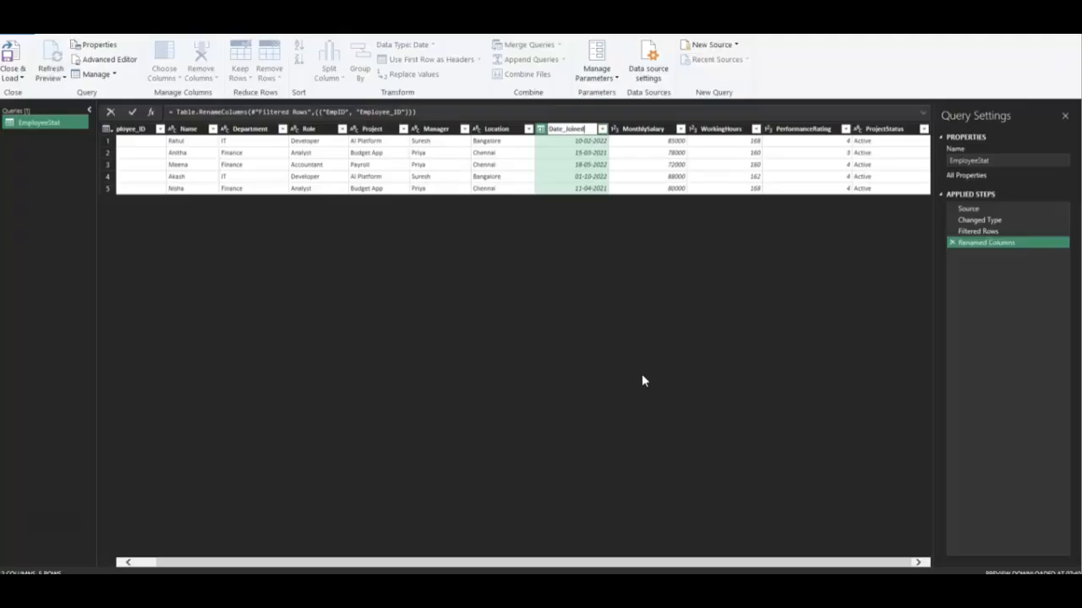
key("Return")
Step: Rename the MonthlySalary column to Salary and the PerformanceRating column to Rating
right_click(642, 129)
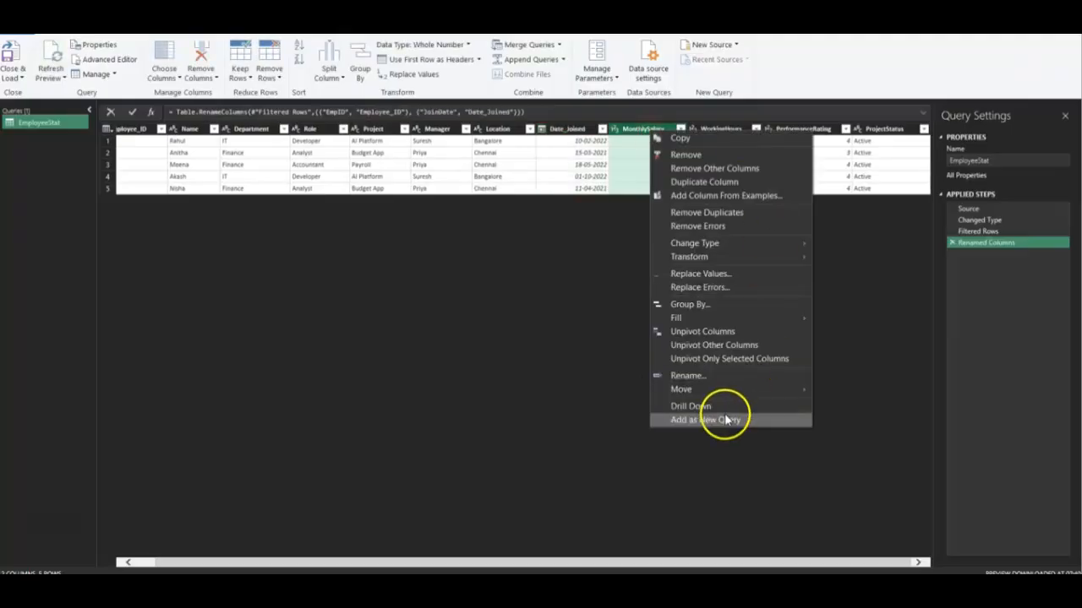
left_click(718, 377)
type("Salary")
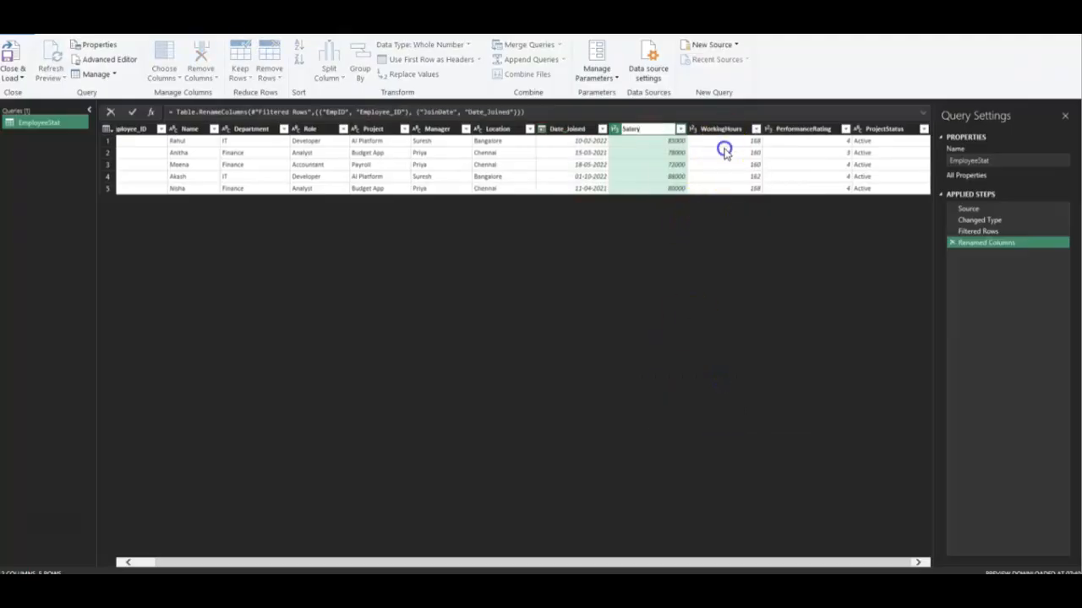
key("Return")
left_click(811, 137)
right_click(813, 129)
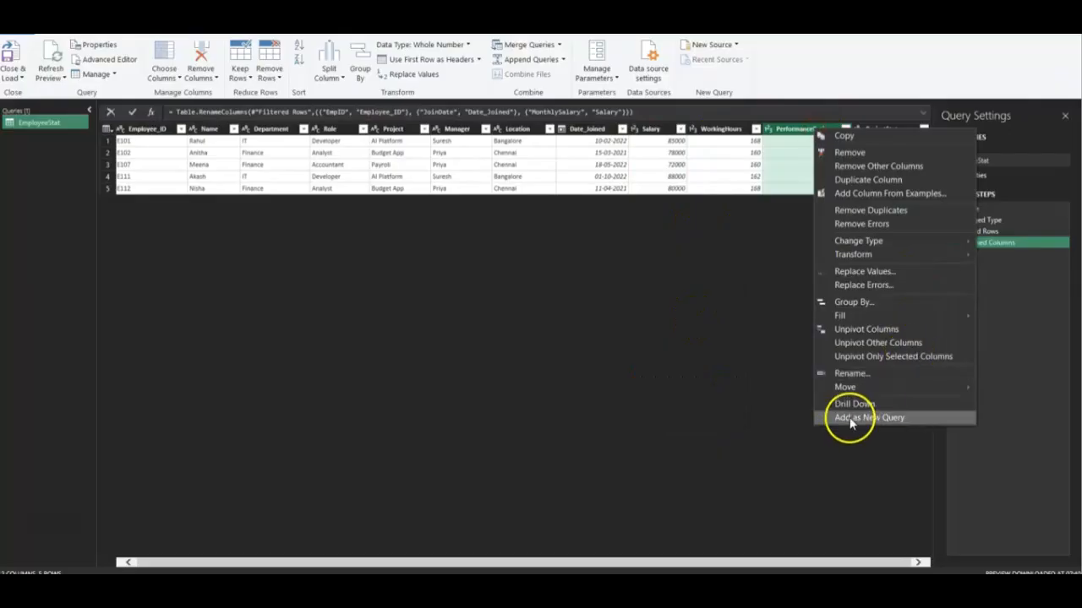
left_click(837, 373)
type("Rati")
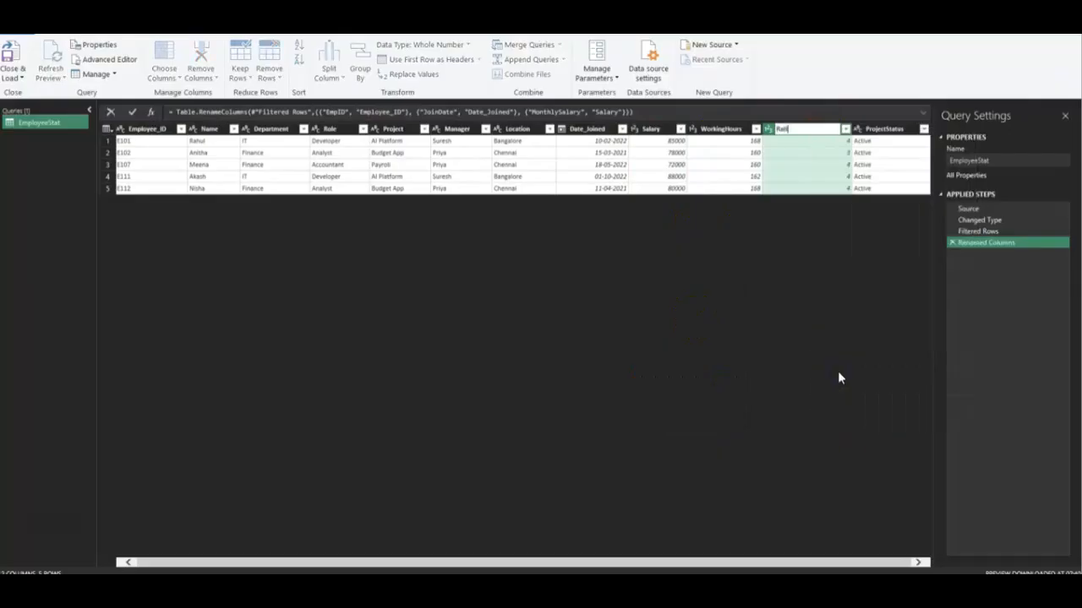
type("ng")
key("Return")
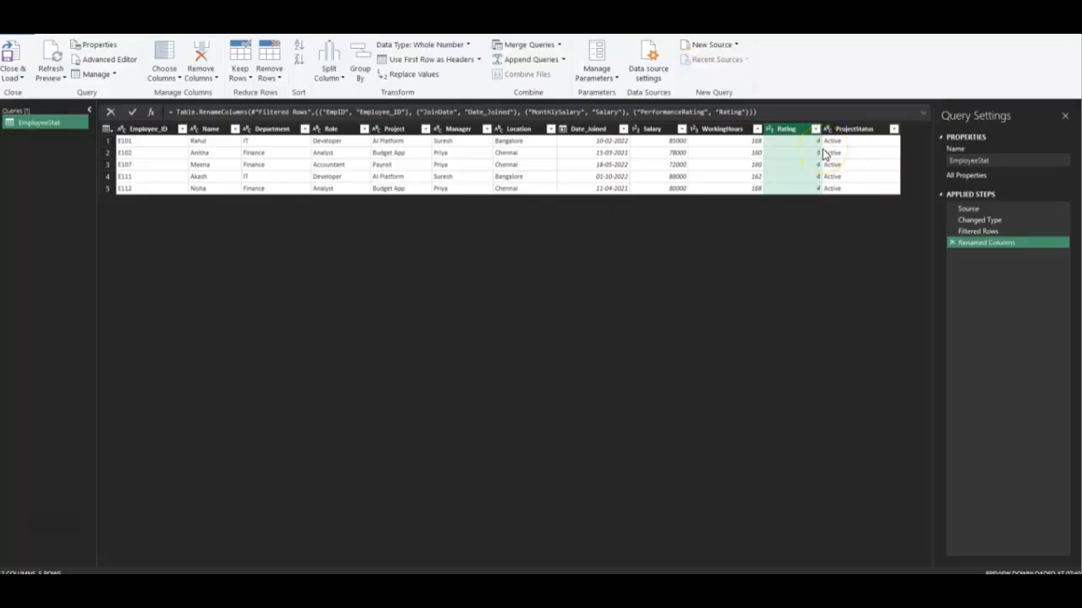
left_click(281, 132)
double_click(279, 128)
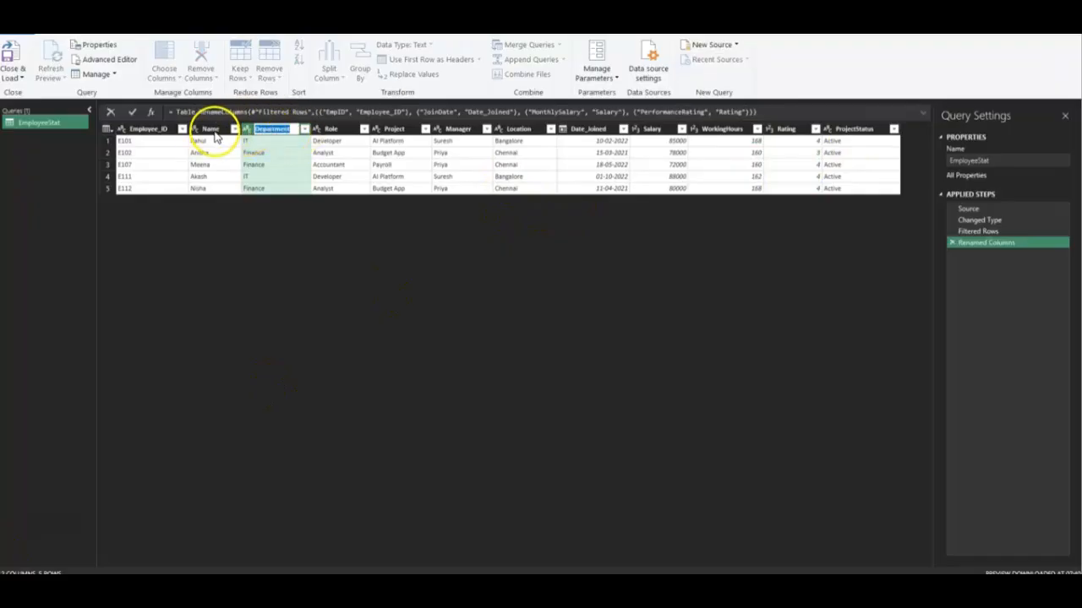
left_click(213, 132)
right_click(211, 135)
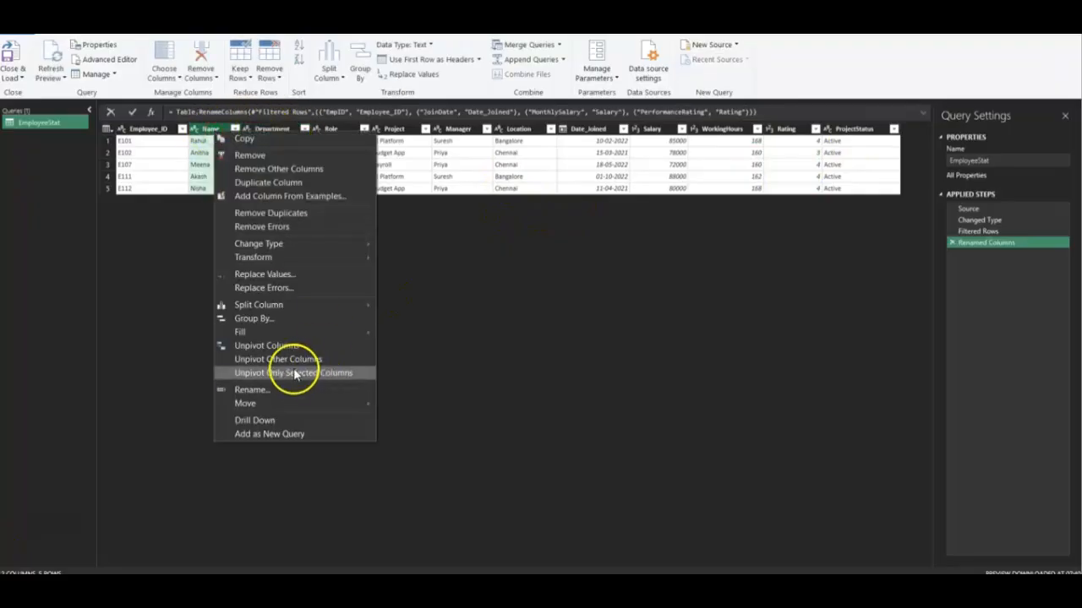
left_click(447, 129)
double_click(447, 128)
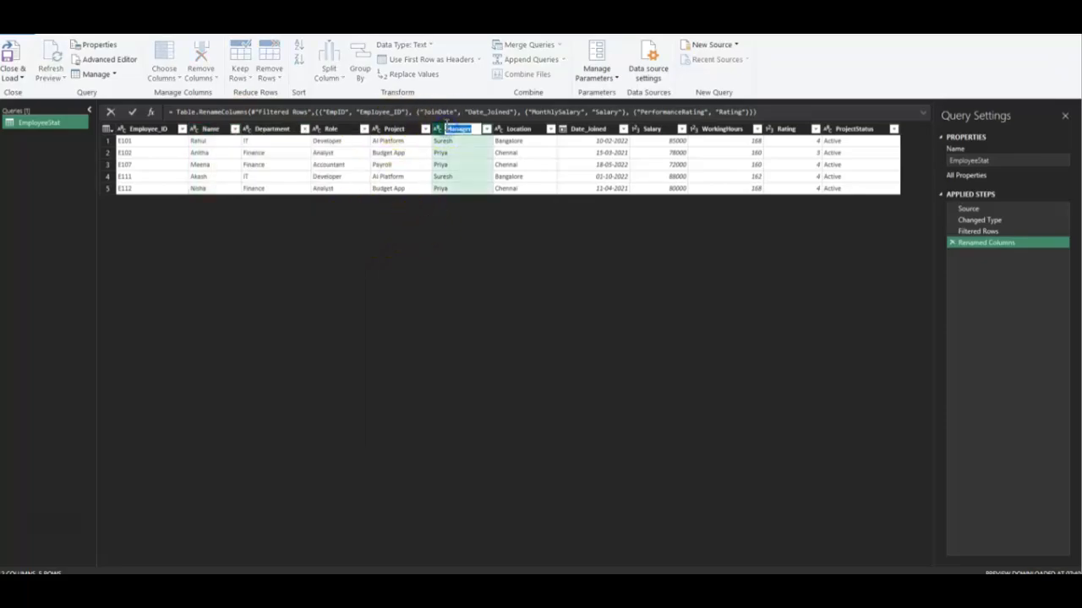
key("Return")
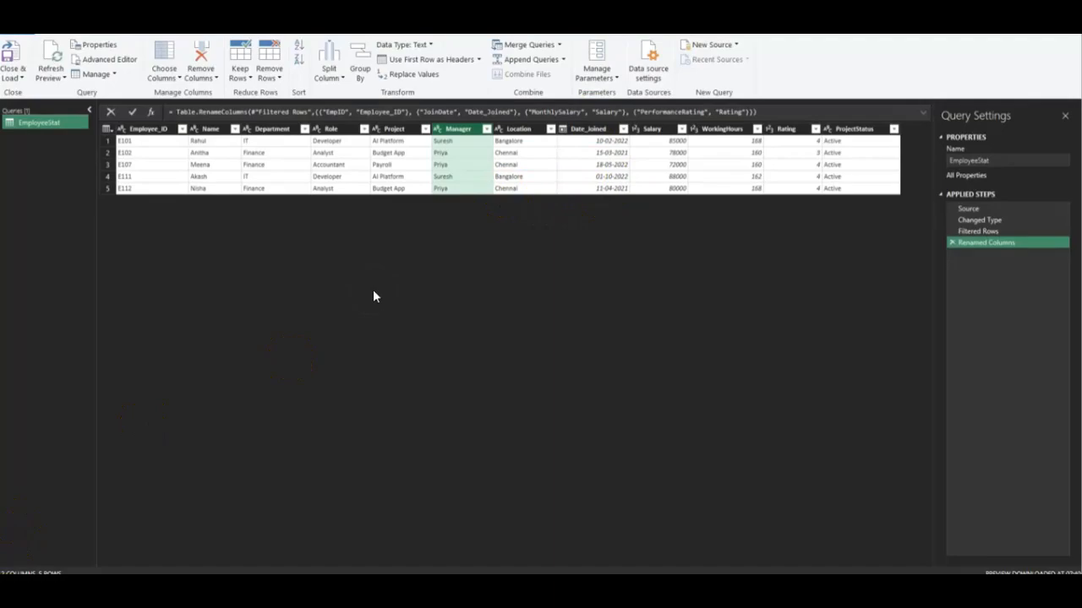
Step: Close Power Query Editor and load the transformed EmployeeStat query to the default destination in the workbook
left_click(15, 81)
left_click(15, 80)
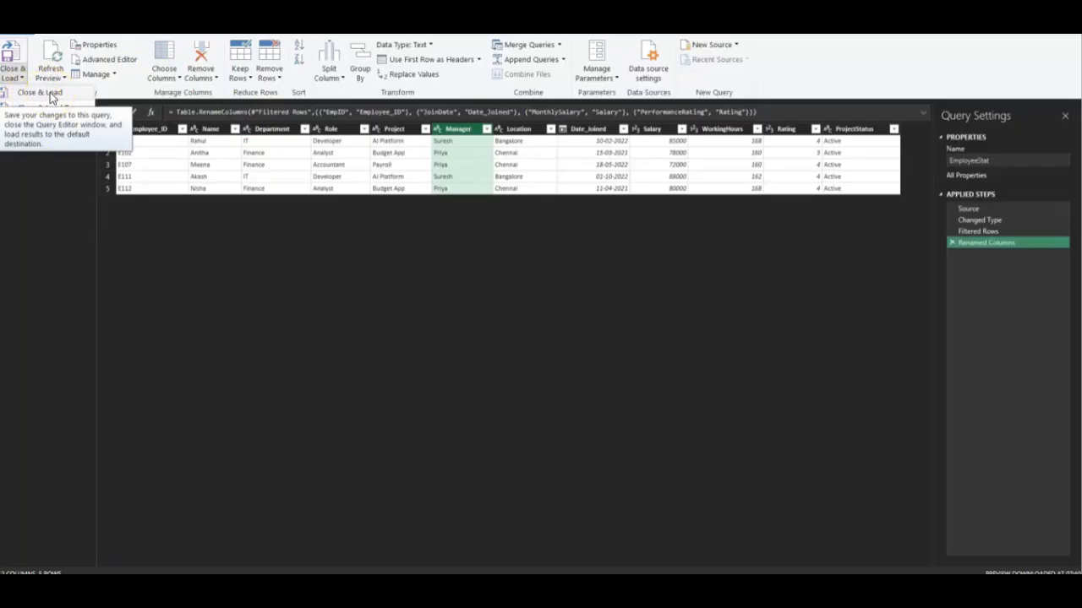
left_click(49, 95)
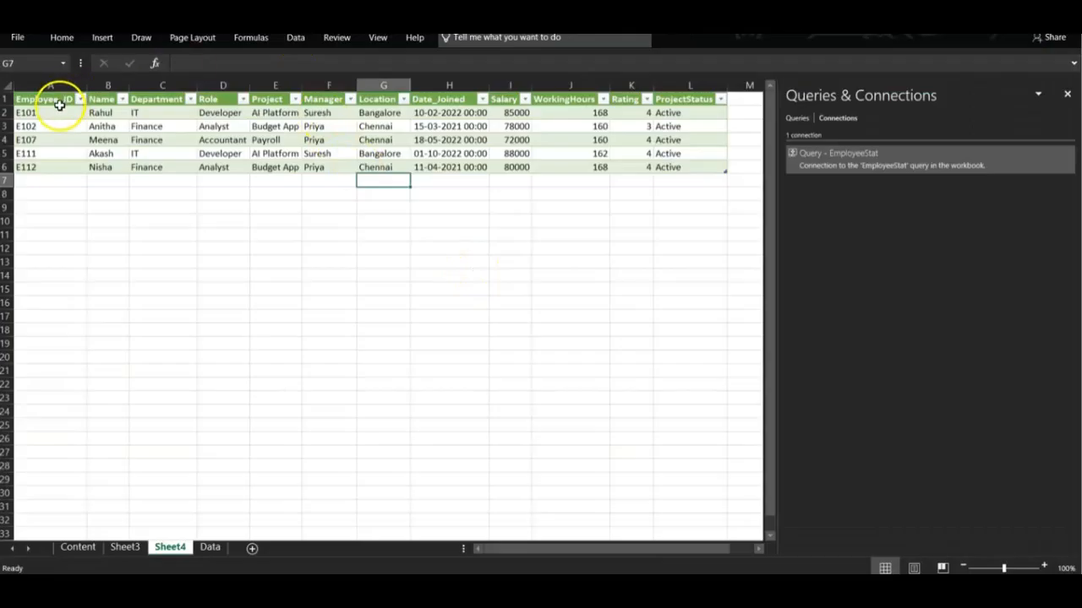
Step: Examine the loaded table on Sheet4, checking the renamed headers and the filtered rows
left_click(53, 99)
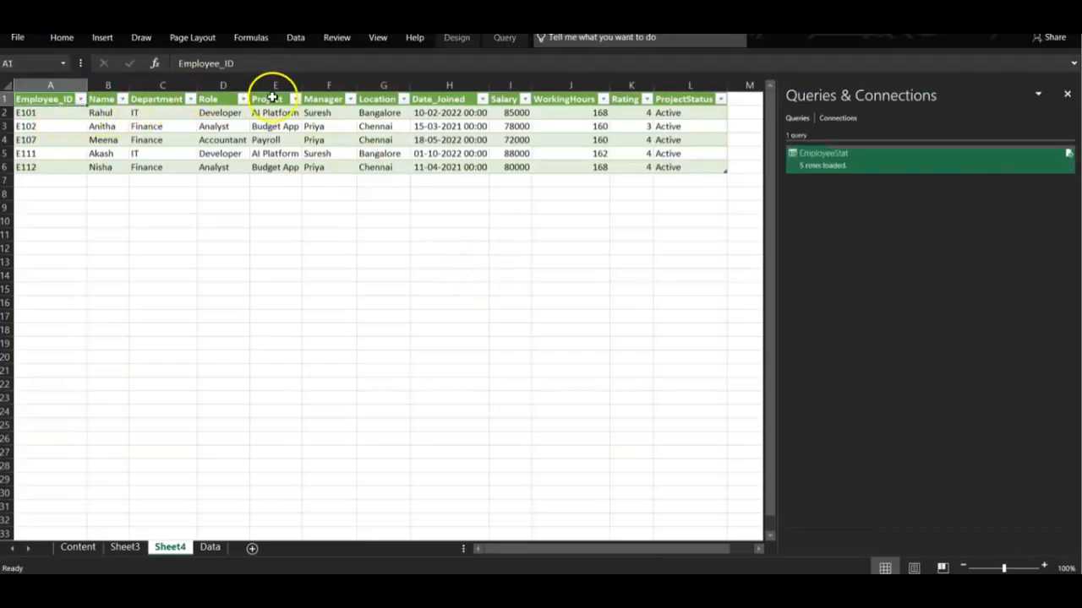
left_click(444, 100)
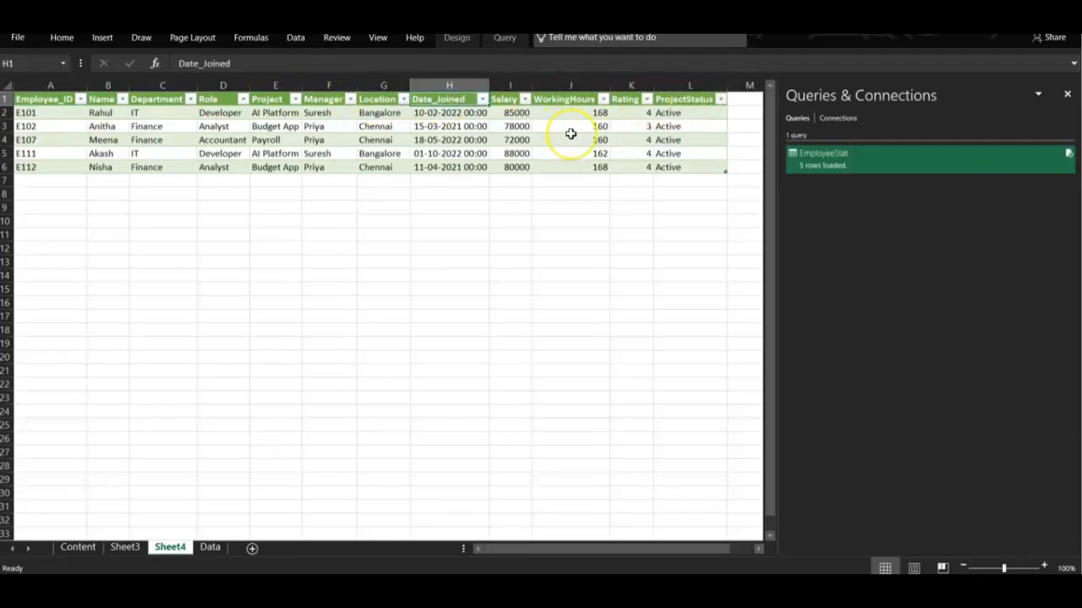
scroll(570, 134, "right", 3)
scroll(570, 134, "left", 3)
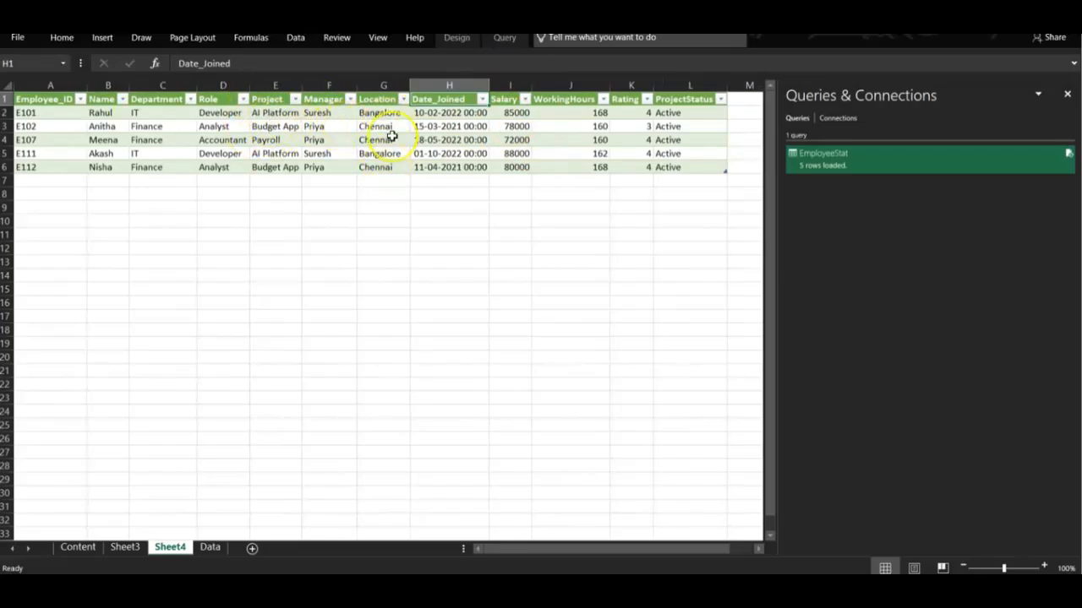
mouse_move(698, 168)
left_mouse_down()
mouse_move(26, 112)
mouse_move(25, 99)
left_mouse_up()
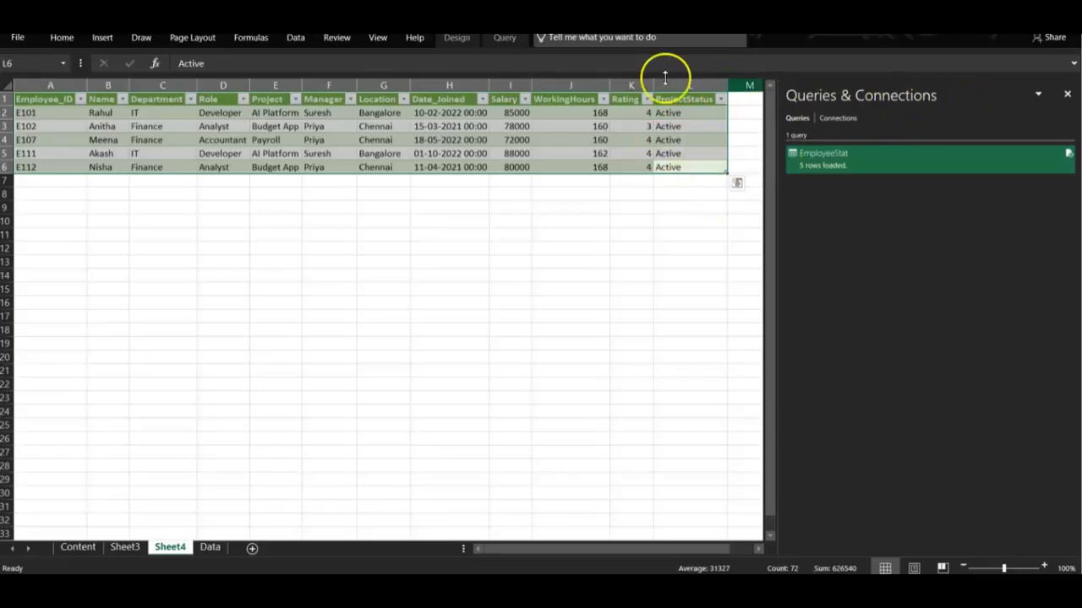
Step: Review the EmployeeStat query, its workbook connection and its preview with columns and load status
left_click(502, 38)
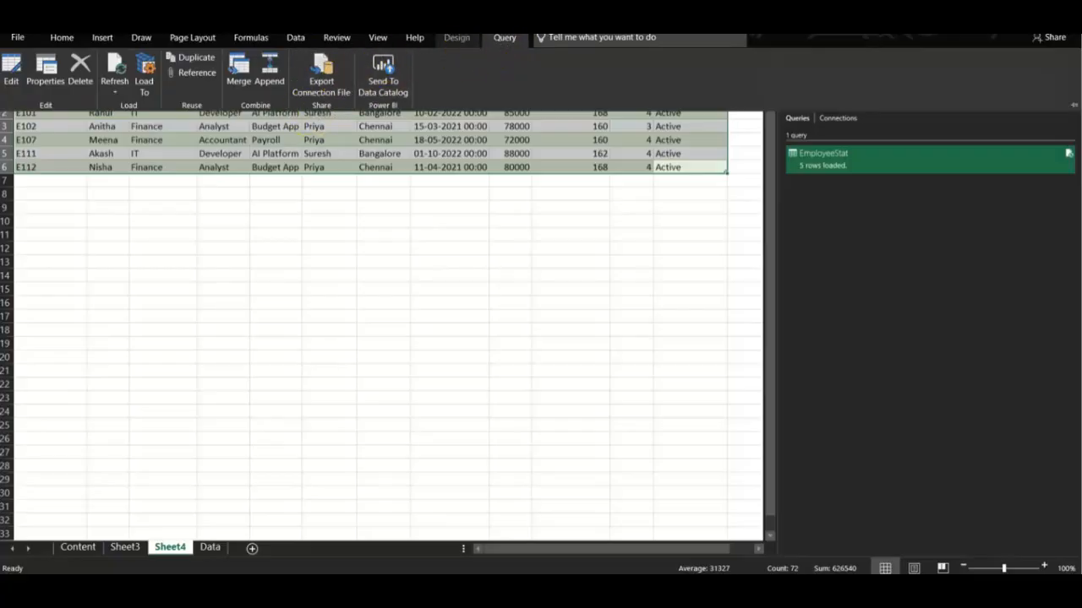
left_click(836, 167)
left_click(837, 166)
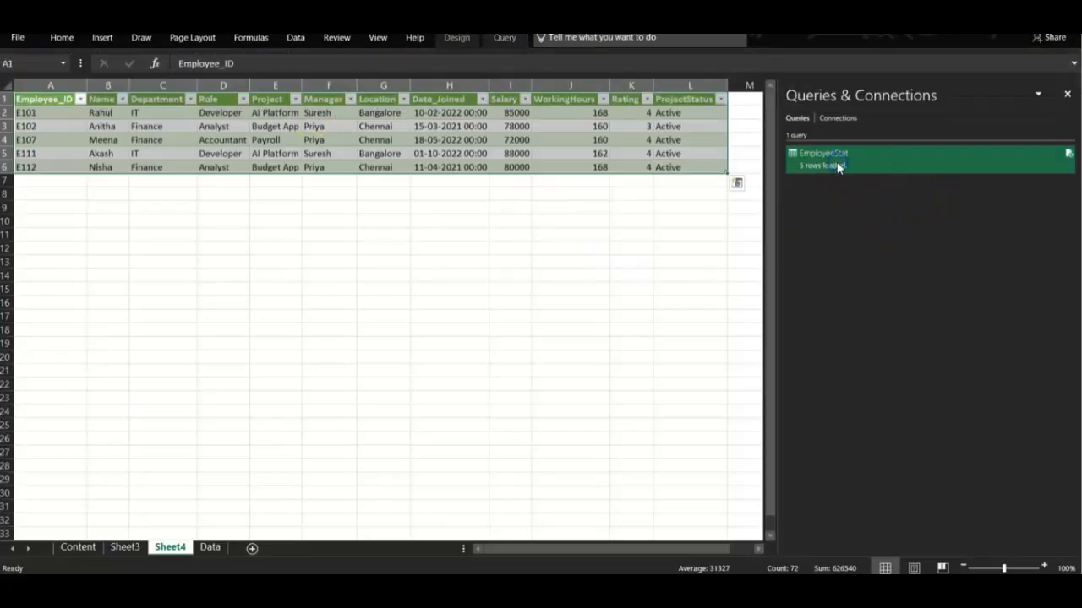
left_click(843, 116)
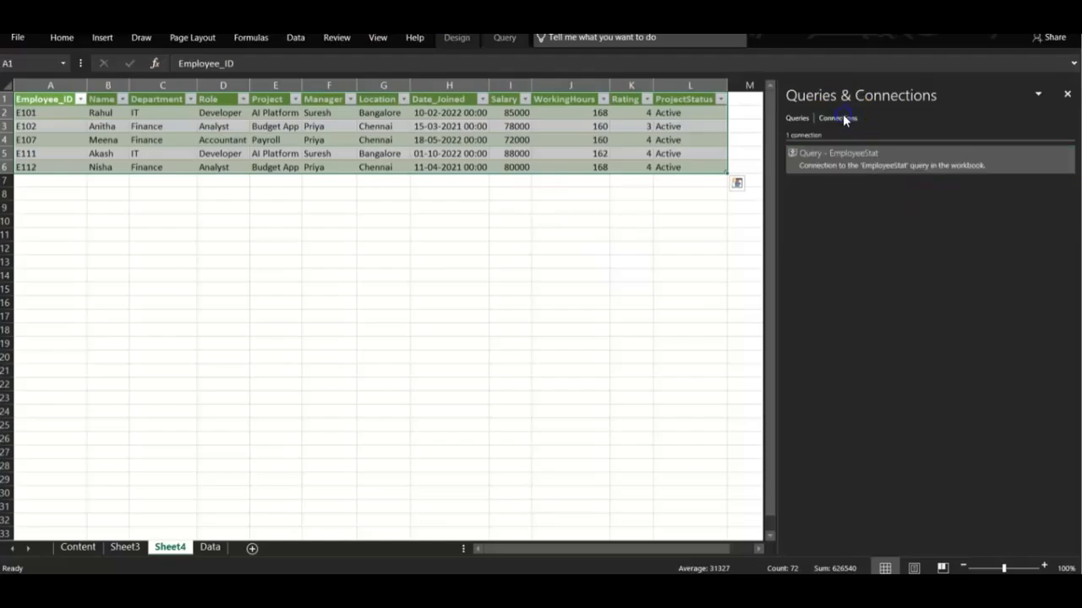
left_click(792, 118)
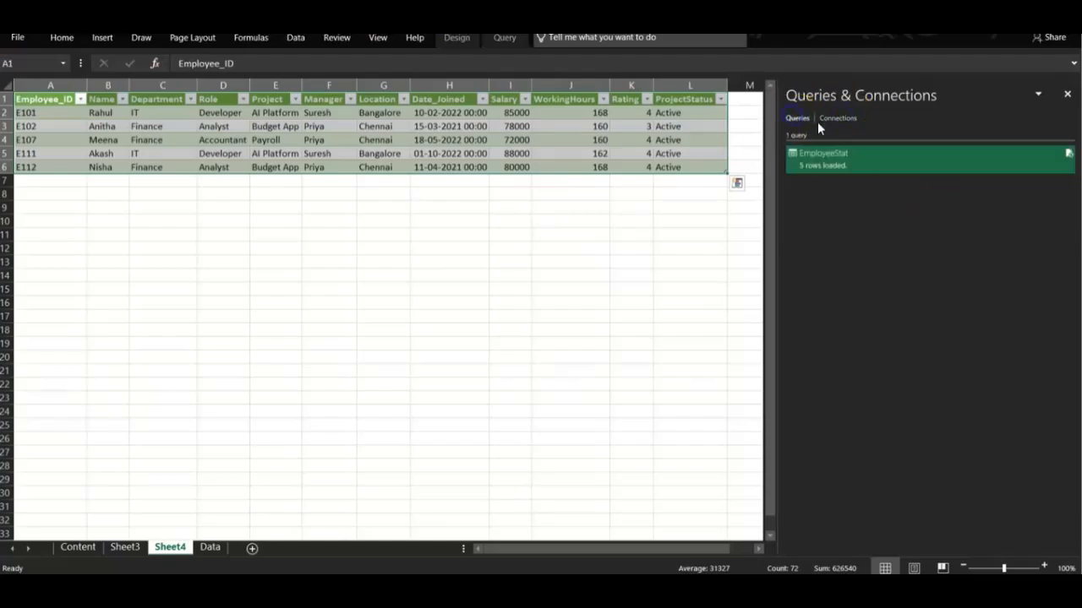
mouse_move(822, 168)
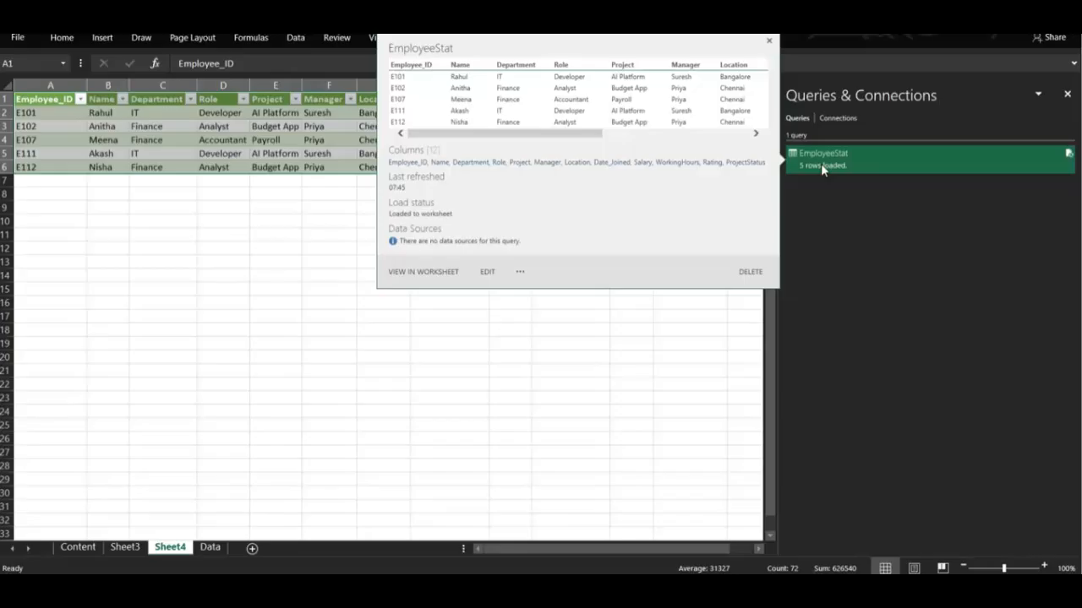
left_click(291, 126)
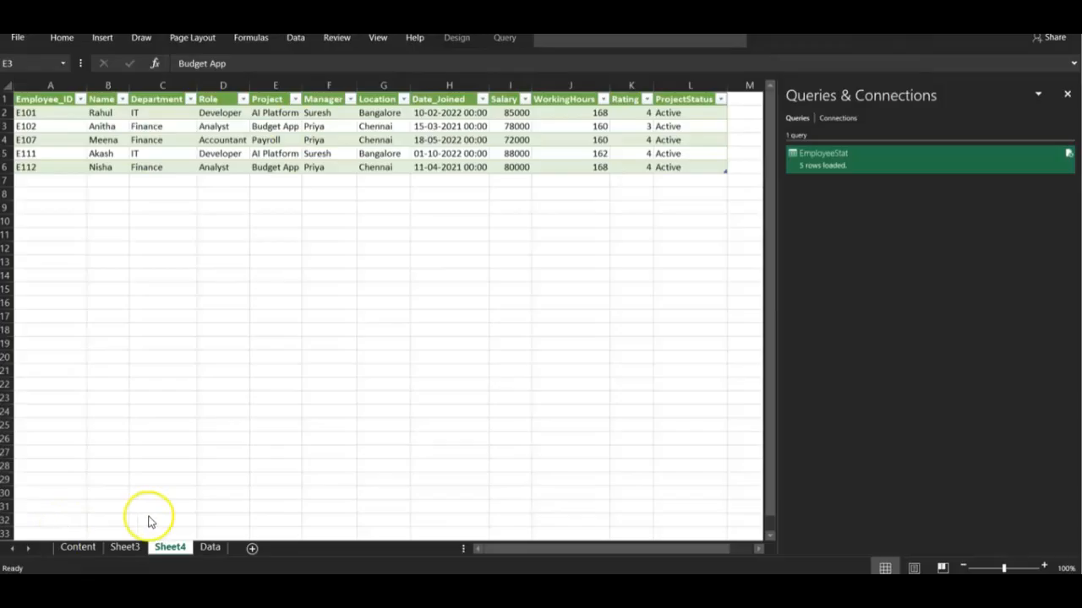
Step: Compare the original table on the Data sheet with the loaded query table on Sheet4
left_click(125, 547)
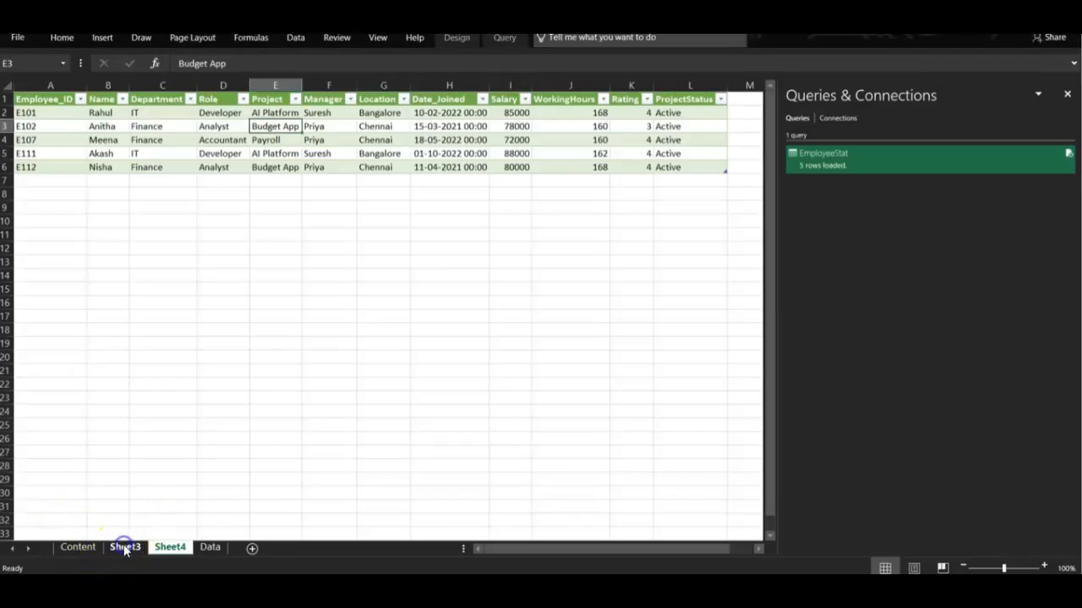
left_click(208, 547)
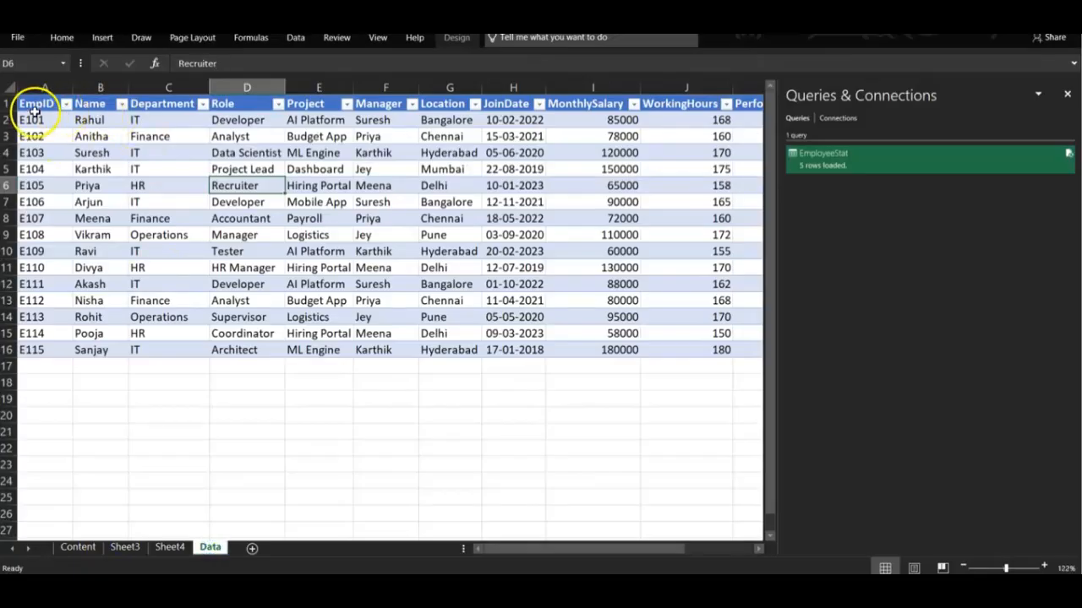
left_click(170, 548)
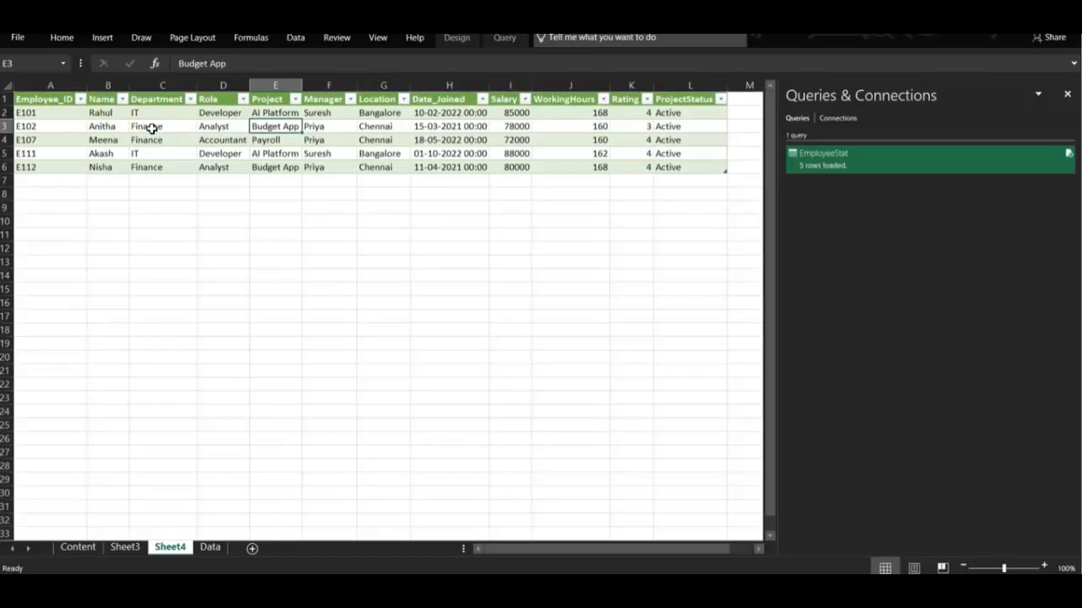
Step: Refresh the query table on Sheet4 and check it against the source rows on the Data sheet
right_click(208, 139)
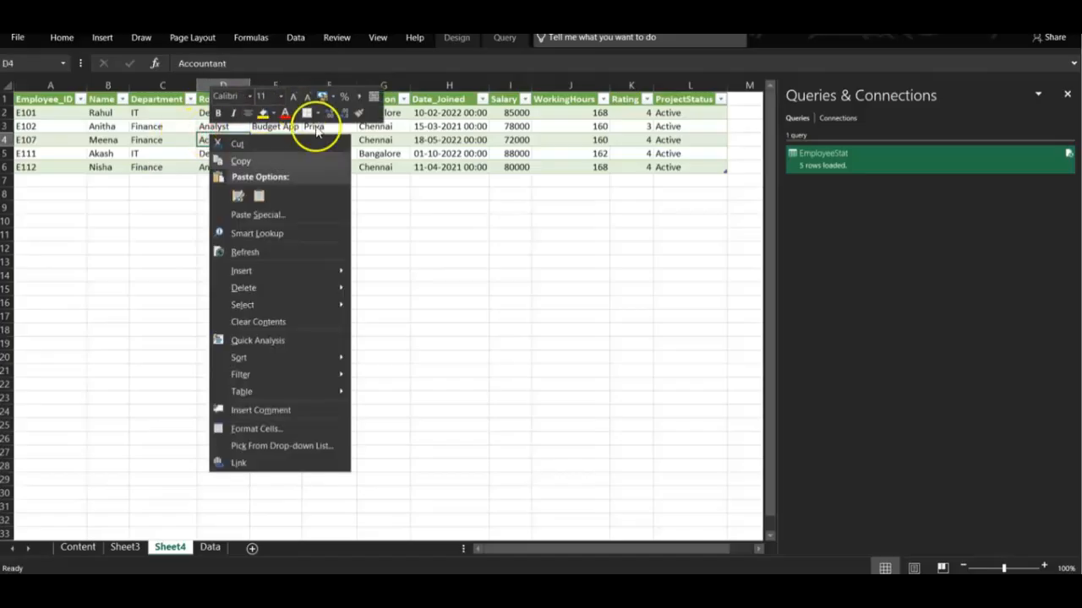
left_click(260, 250)
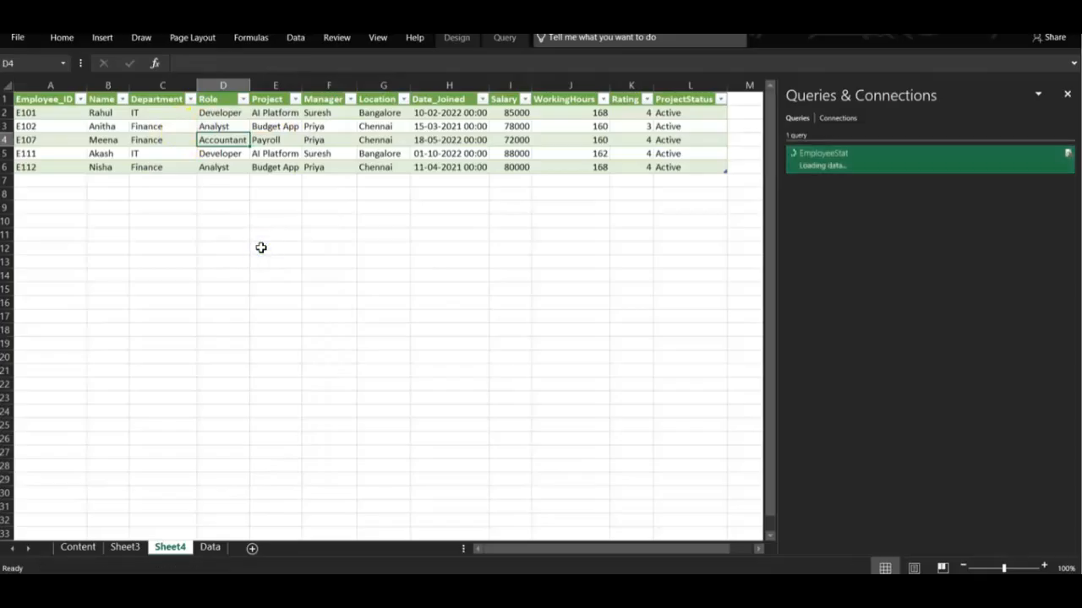
left_click(210, 547)
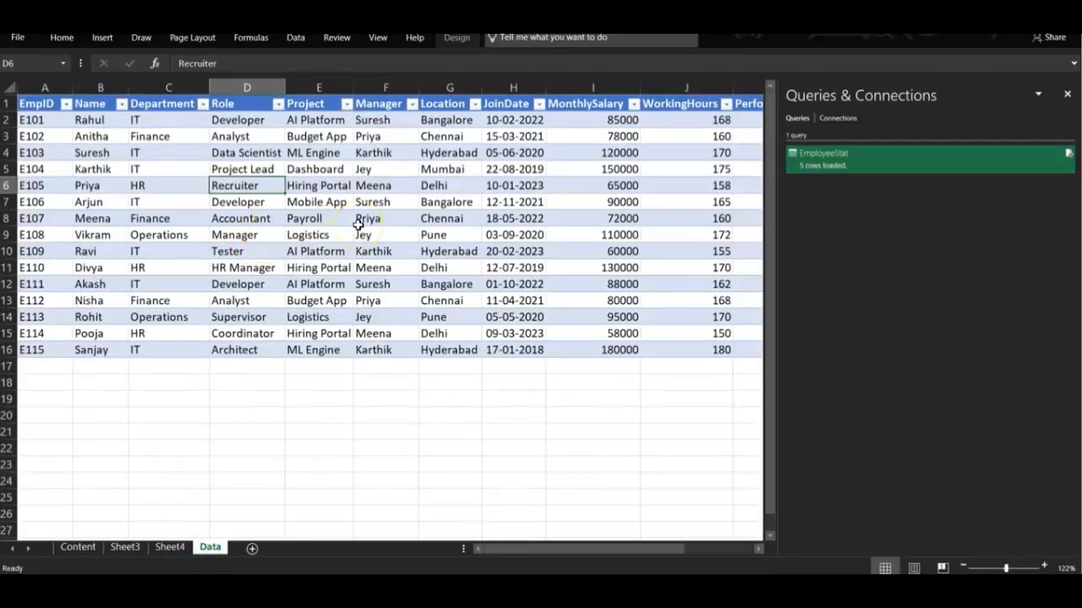
left_click(170, 547)
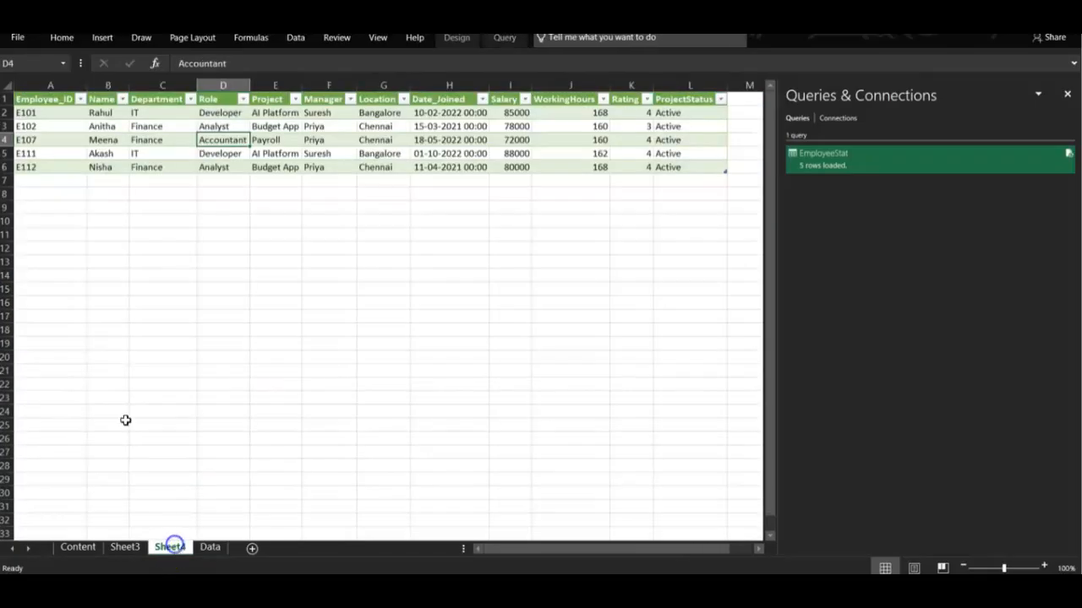